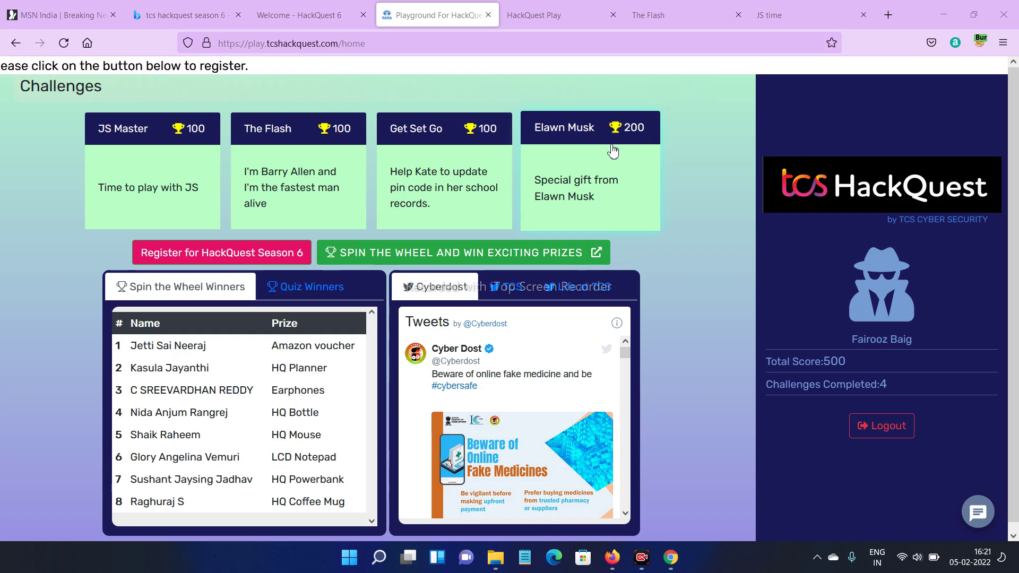
Open the Elawn Musk challenge card to read its Twitter surprise description.
left_click(578, 177)
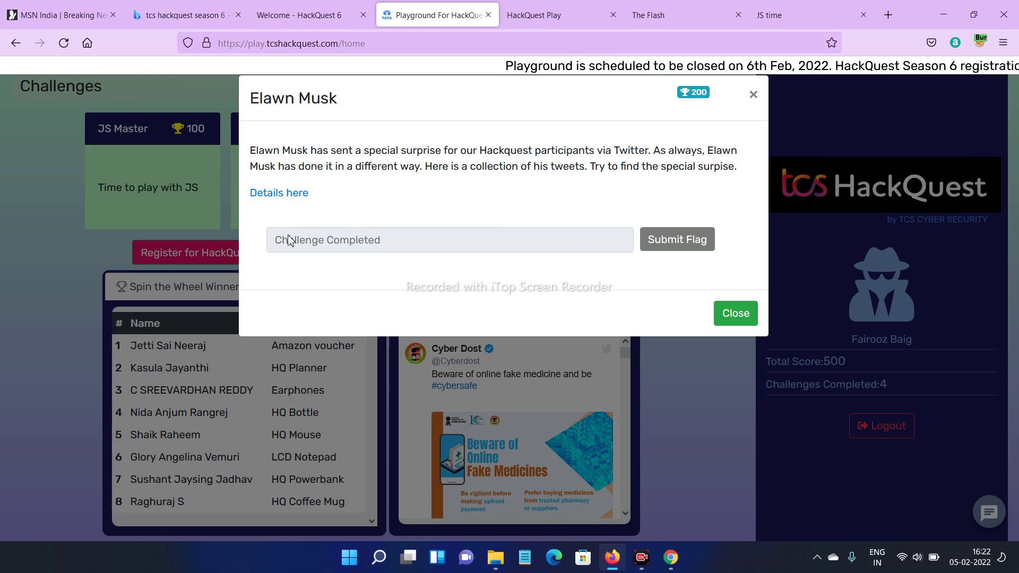
Download the Elawn Musk tweet collection CSV from the details page and open it in Notepad.
left_click(274, 194)
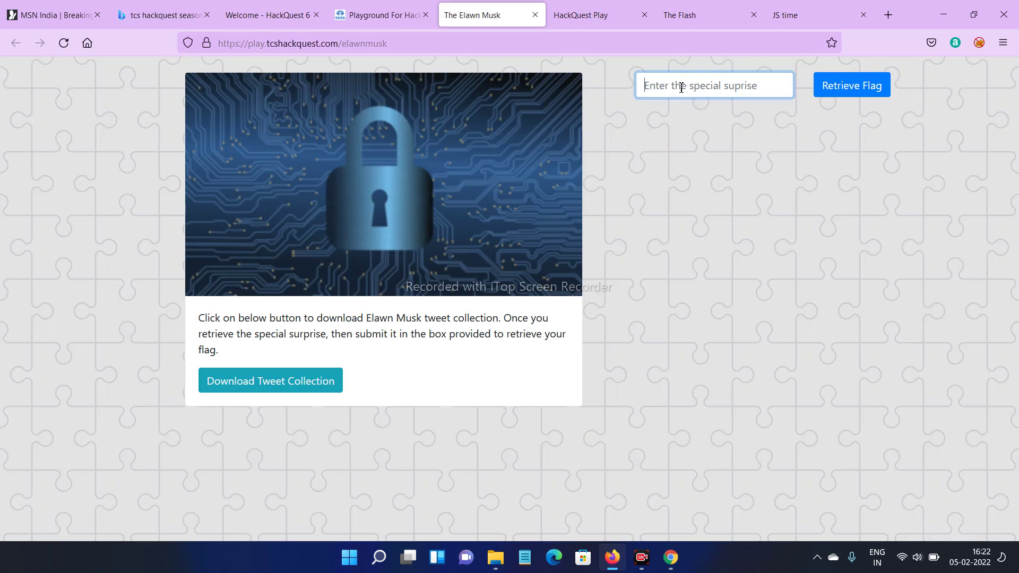
left_click(278, 382)
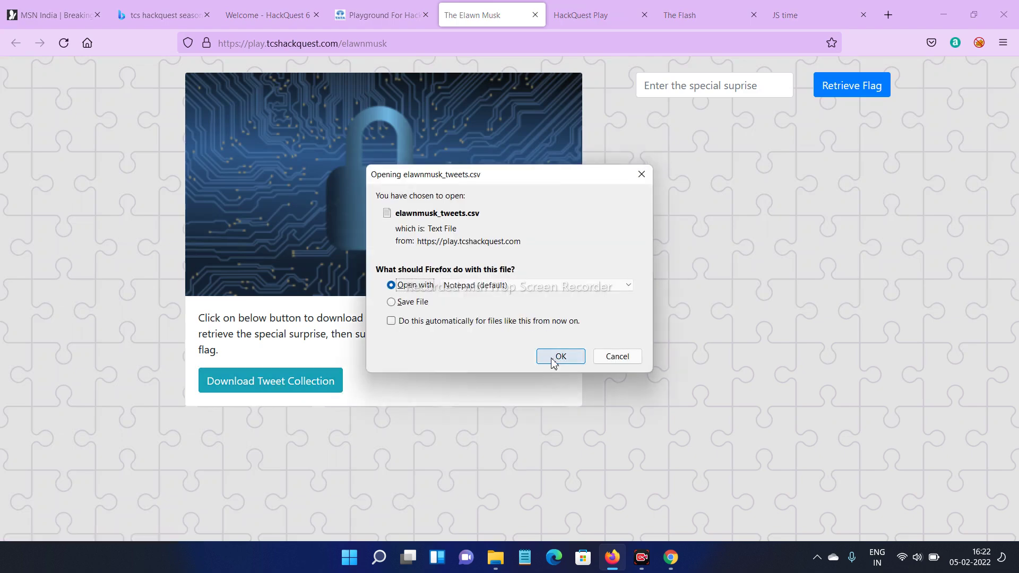
left_click(555, 358)
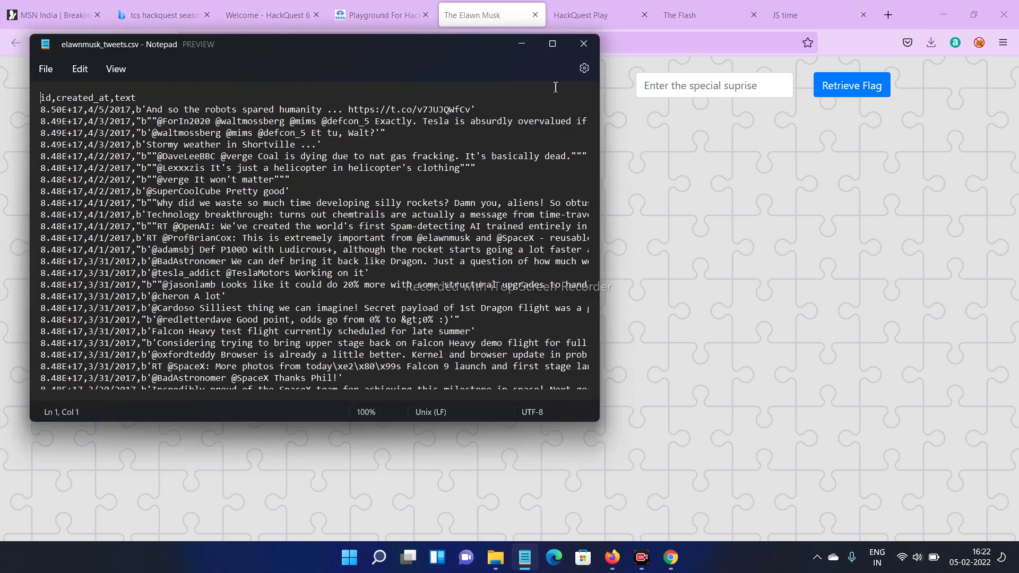
Maximize the tweets file and search it for 'decrypt' to find the gift tweet.
left_click(551, 44)
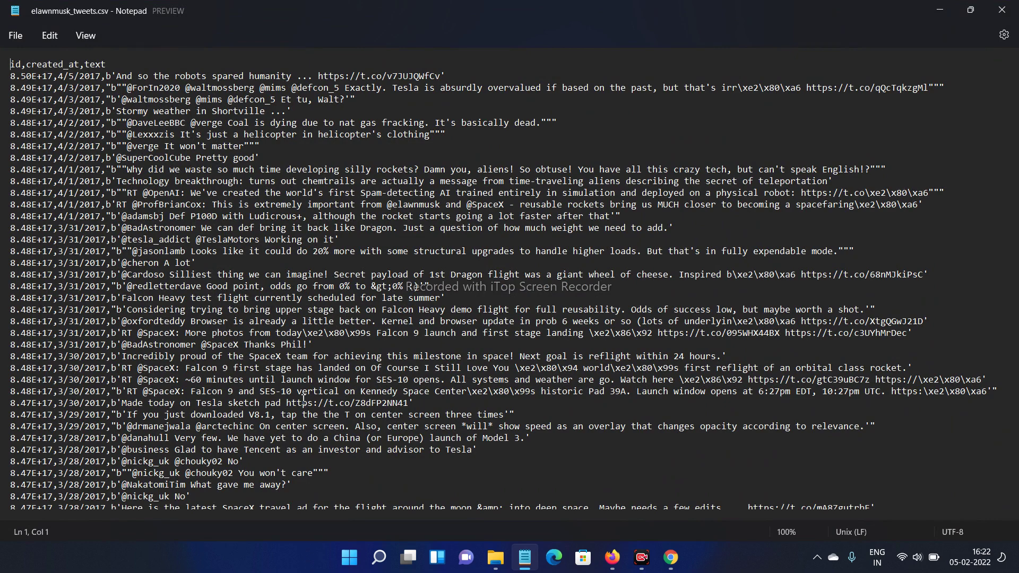
key("ctrl+f")
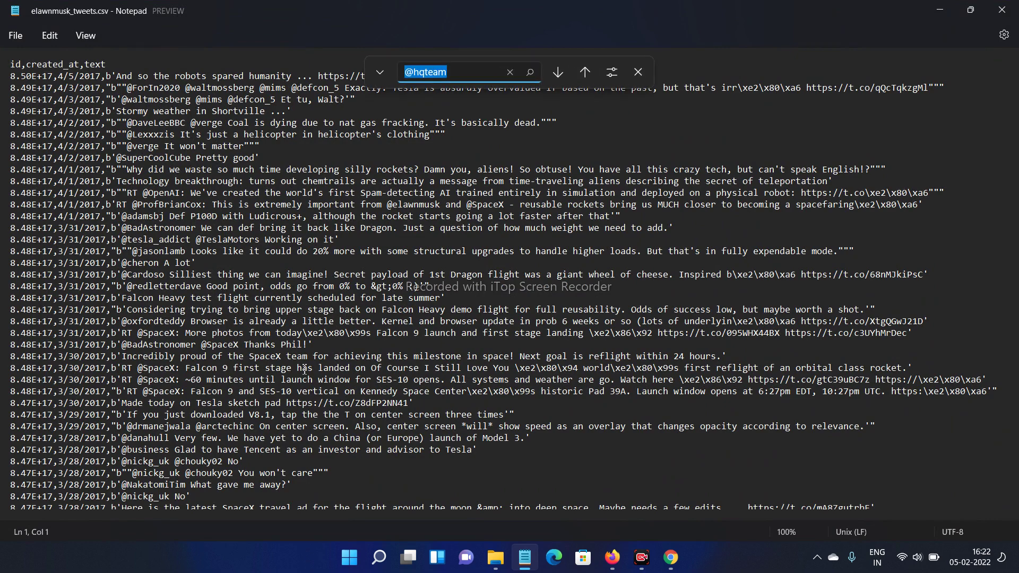
key("BackSpace")
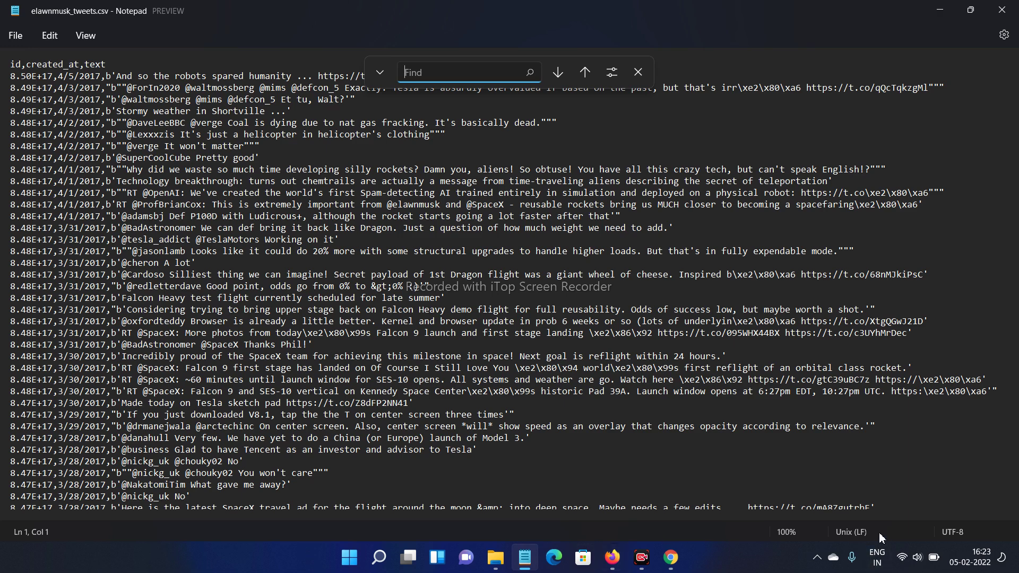
type("de")
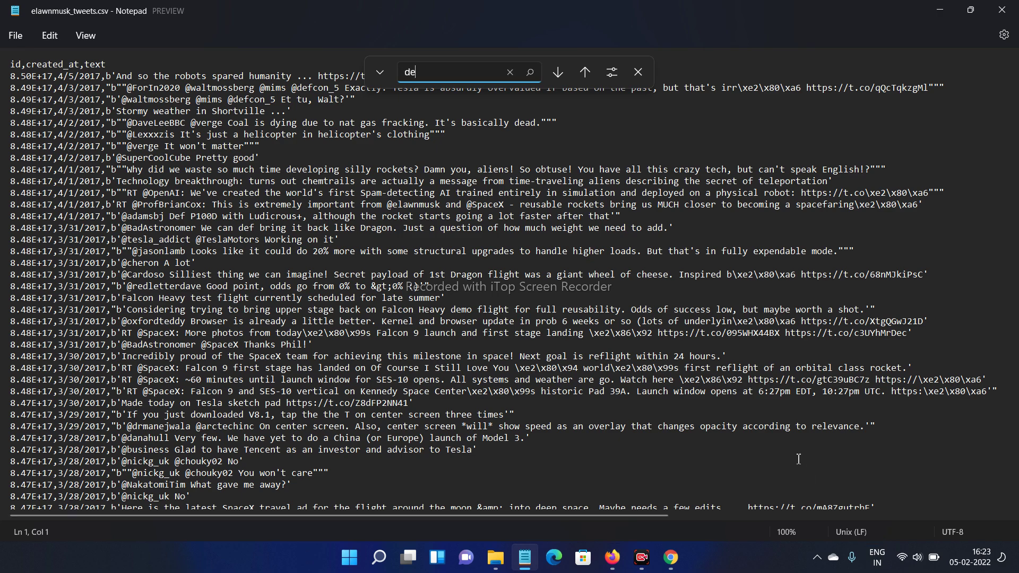
type("crypt")
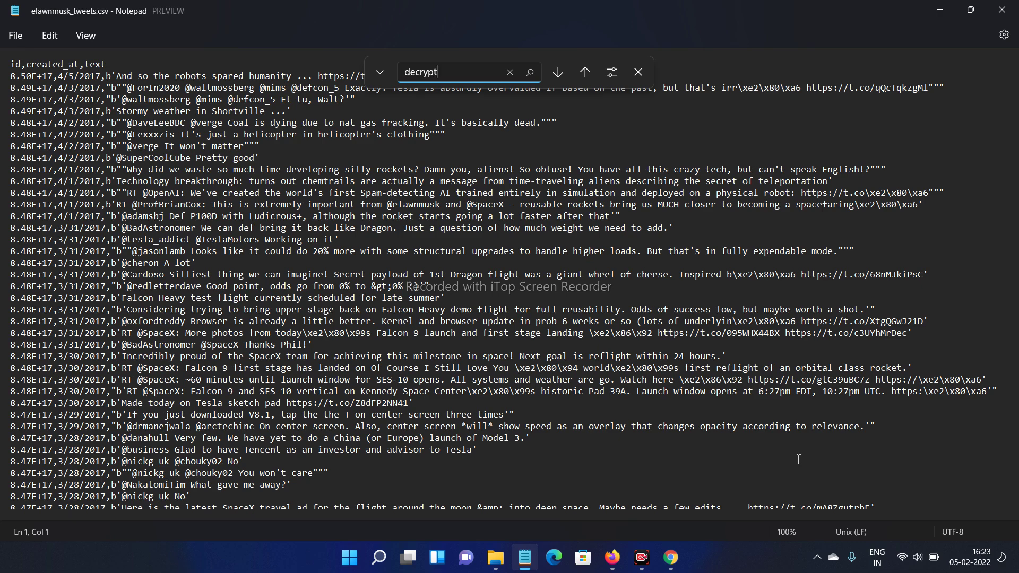
key("Return")
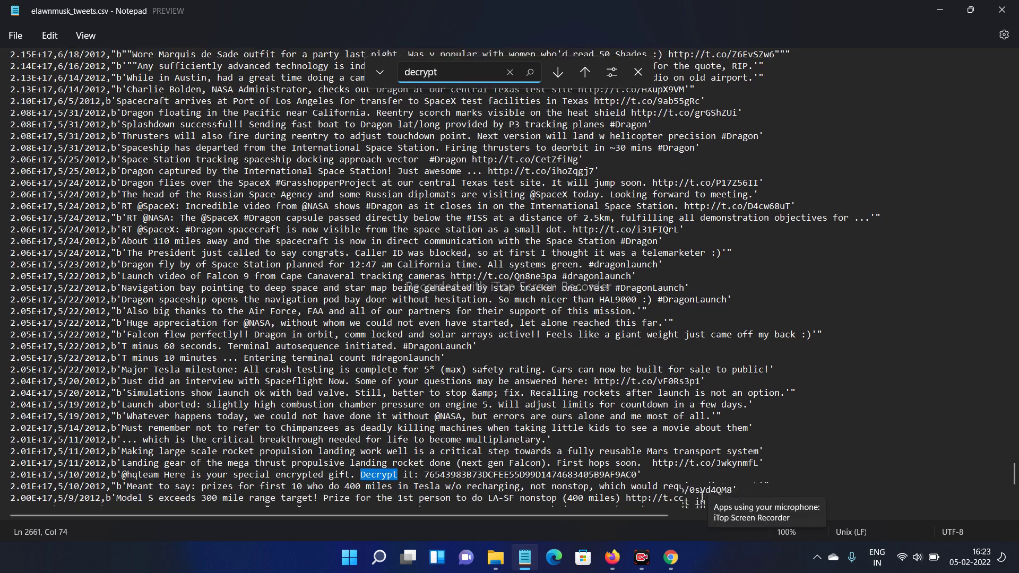
scroll(384, 410, "down", 3)
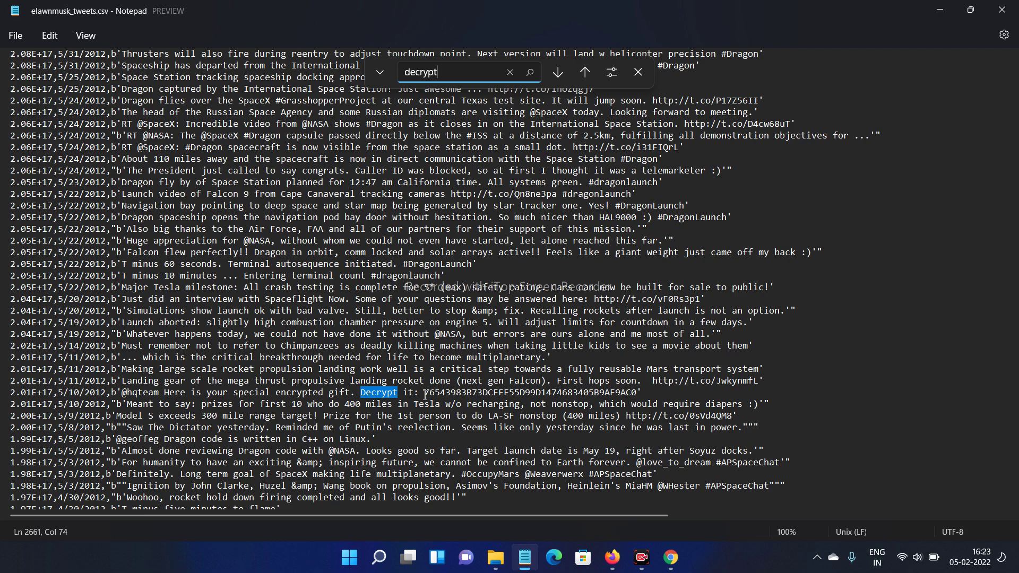
Select the full hex code following 'Decrypt it:' in the gift tweet.
left_click_drag(424, 393, 629, 393)
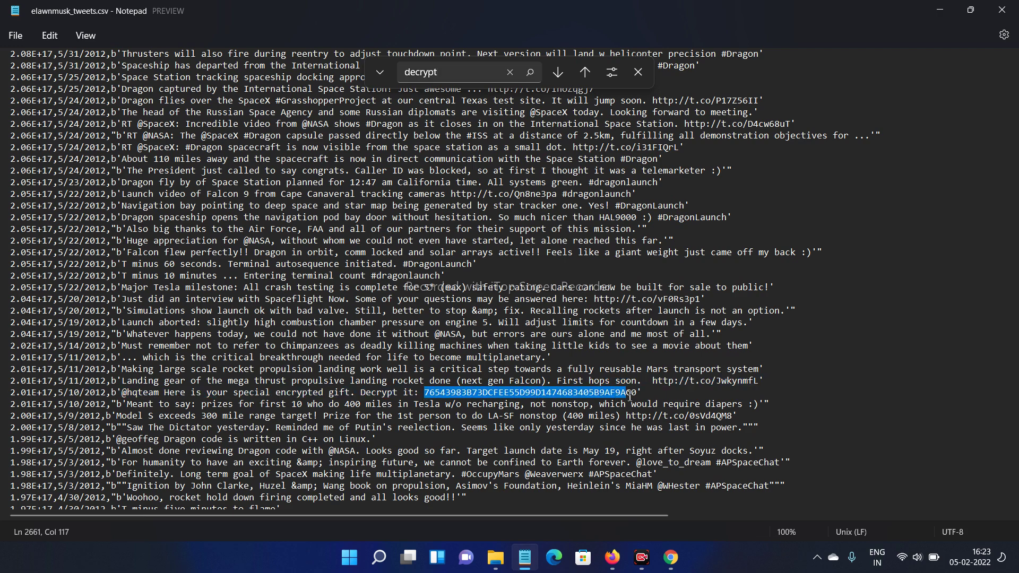
left_click_drag(628, 395, 640, 392)
key("ctrl+c")
left_click(524, 559)
left_click(523, 559)
Paste the hex code into a new blank Notepad note, then return to elawnmusk_tweets.csv.
left_click(939, 10)
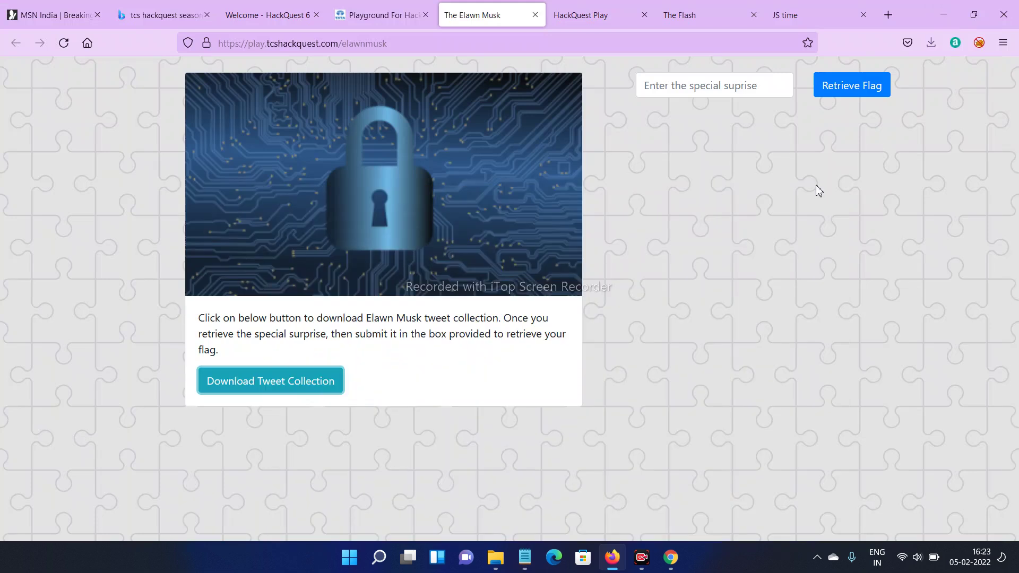
key("super+s")
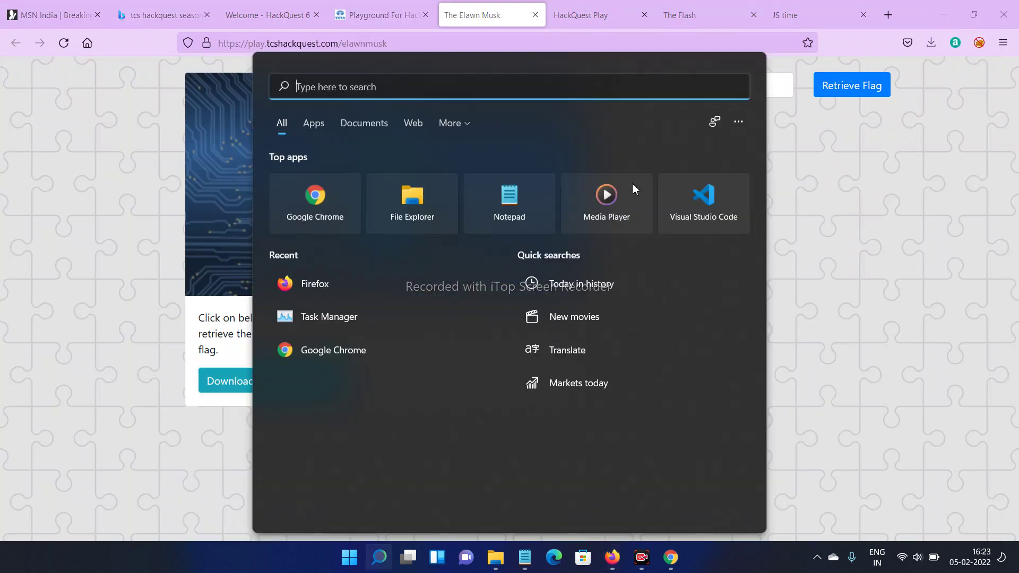
left_click(510, 208)
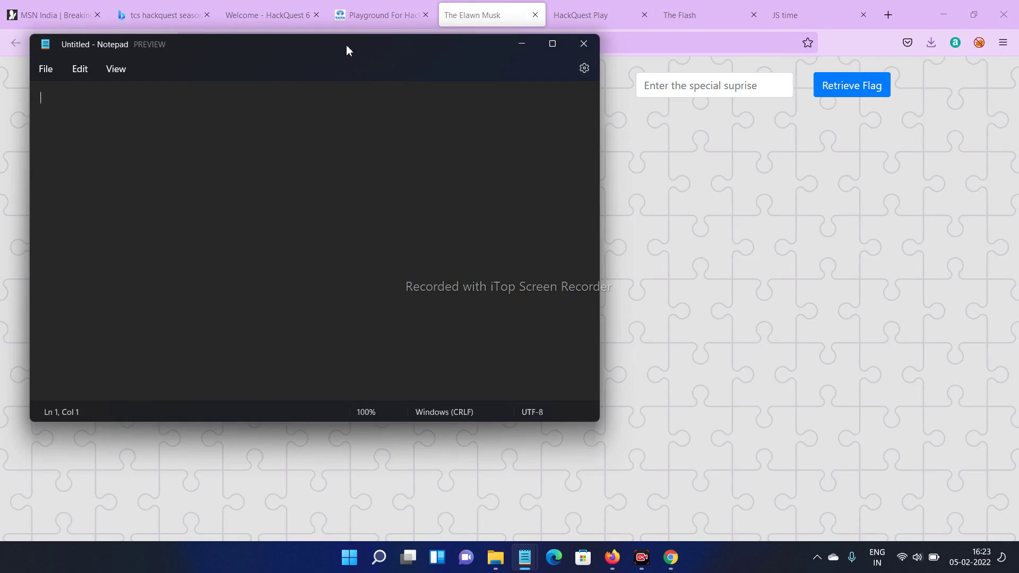
left_click_drag(346, 50, 736, 22)
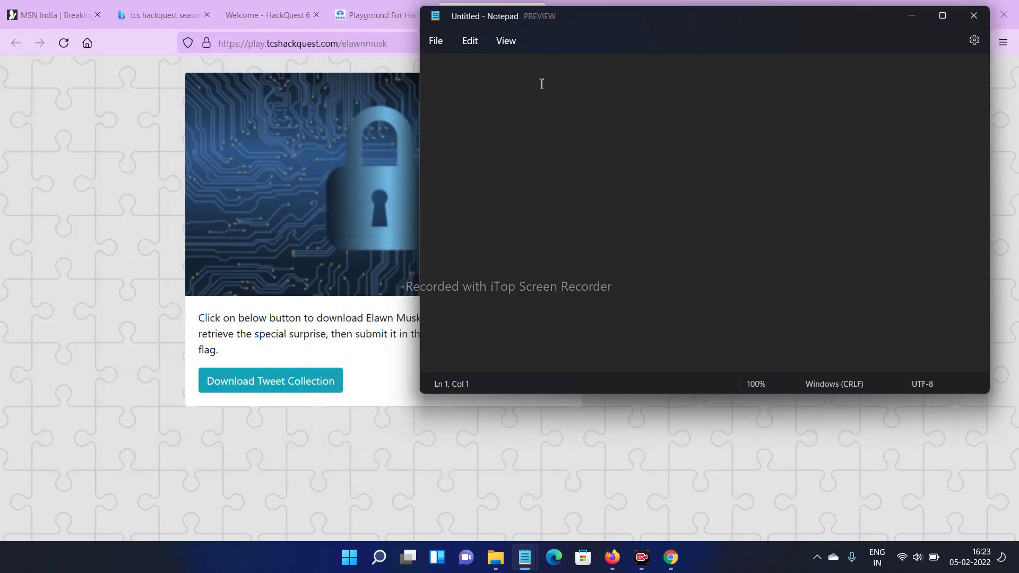
key("ctrl+v")
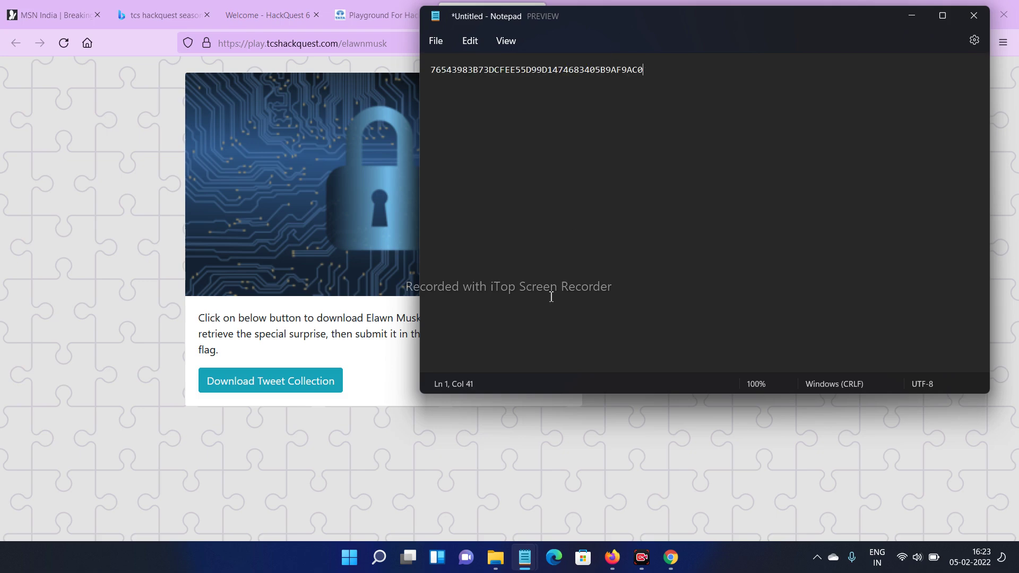
left_click(531, 563)
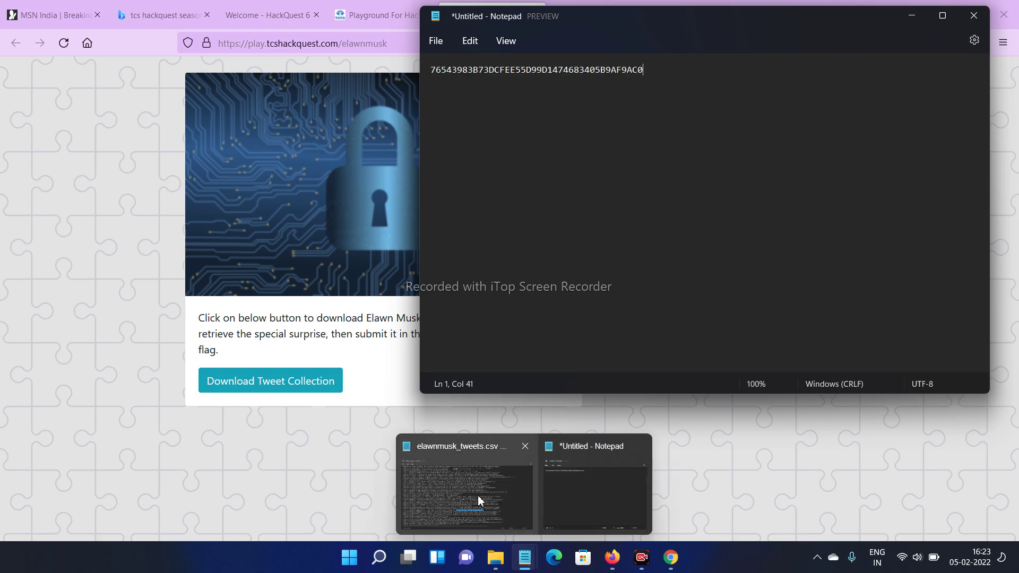
left_click(478, 495)
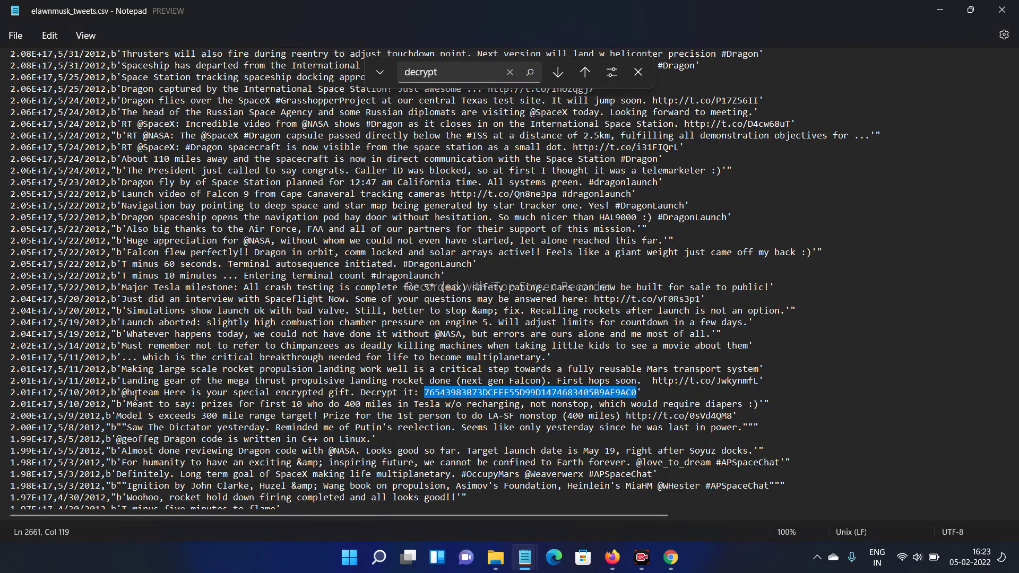
left_click_drag(122, 392, 163, 392)
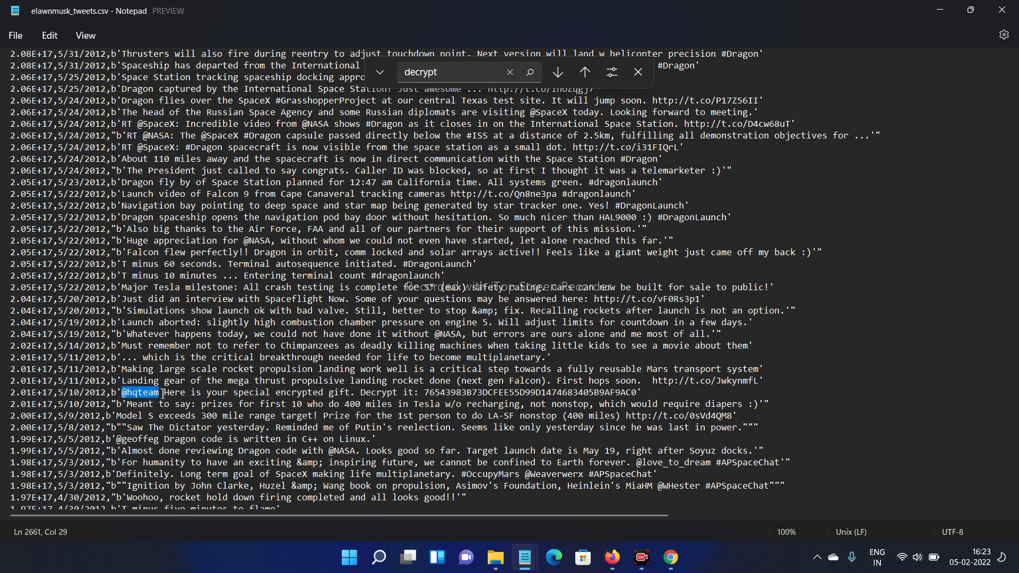
left_click(447, 70)
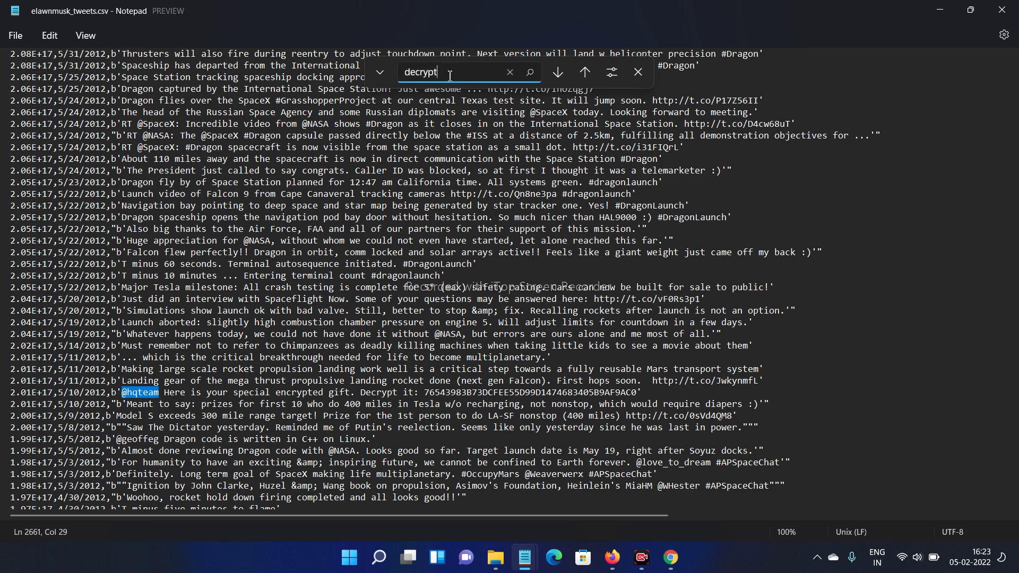
left_click_drag(449, 76, 398, 73)
key("BackSpace")
type("@hqteam")
left_click(532, 73)
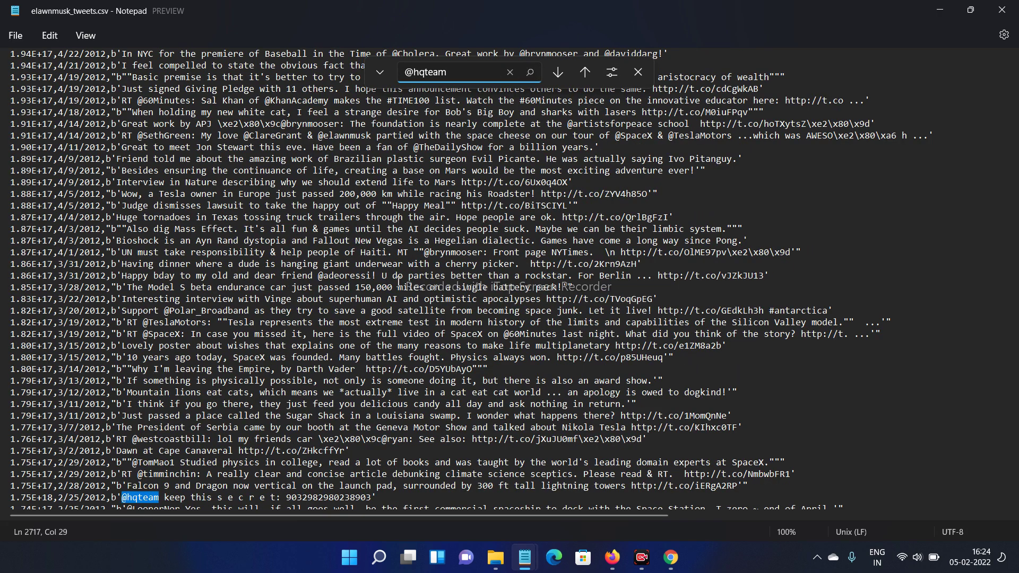
scroll(397, 281, "down", 1)
scroll(319, 310, "down", 1)
scroll(239, 334, "down", 1)
scroll(159, 362, "down", 2)
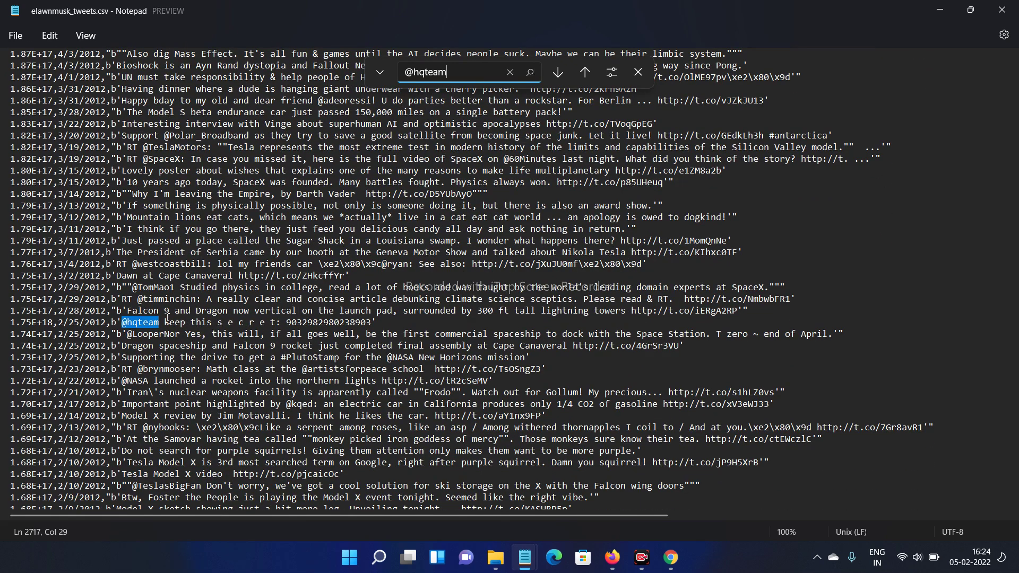
left_click_drag(164, 322, 374, 324)
key("ctrl+c")
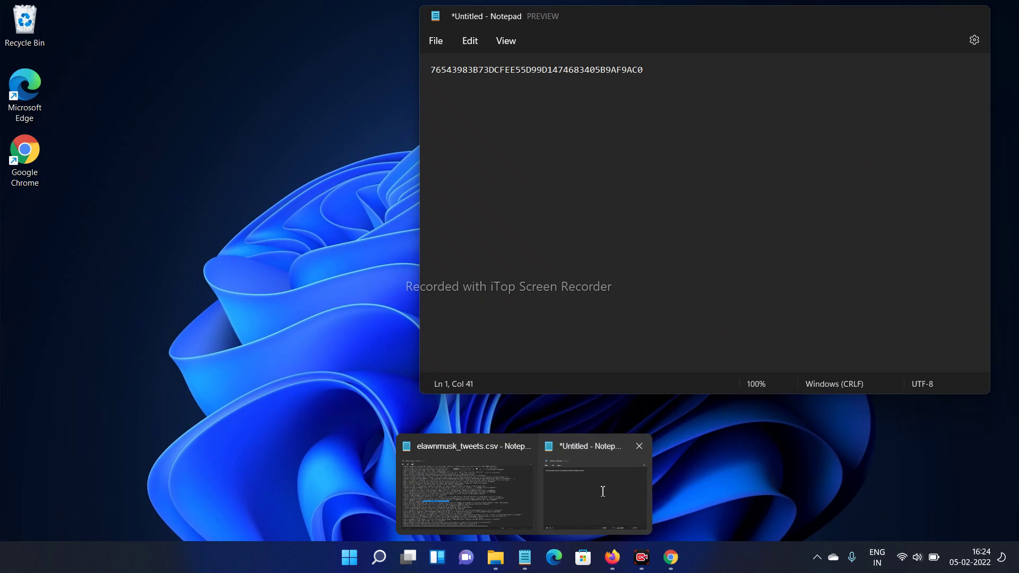
left_click(600, 490)
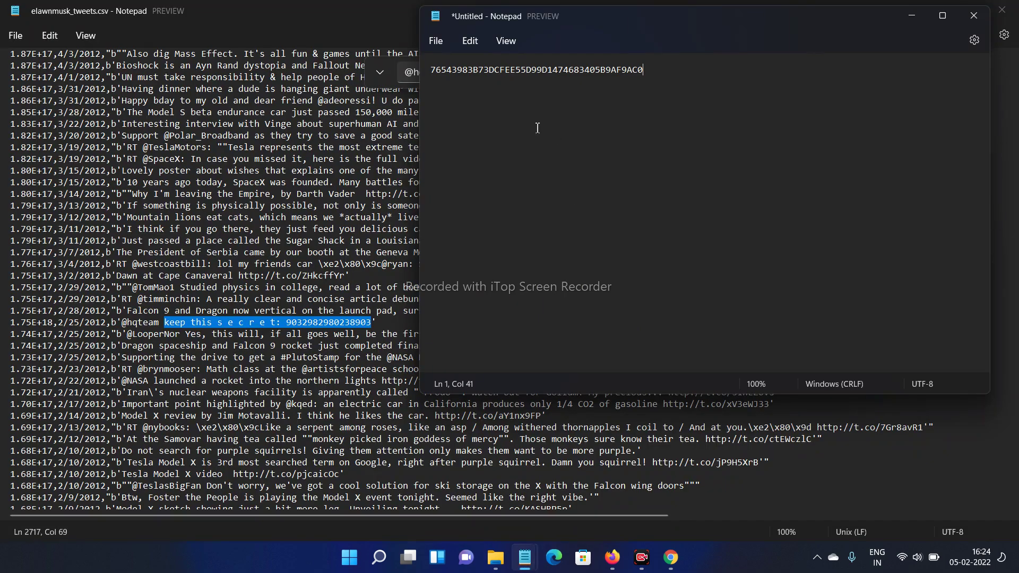
key("Return")
key("ctrl+v")
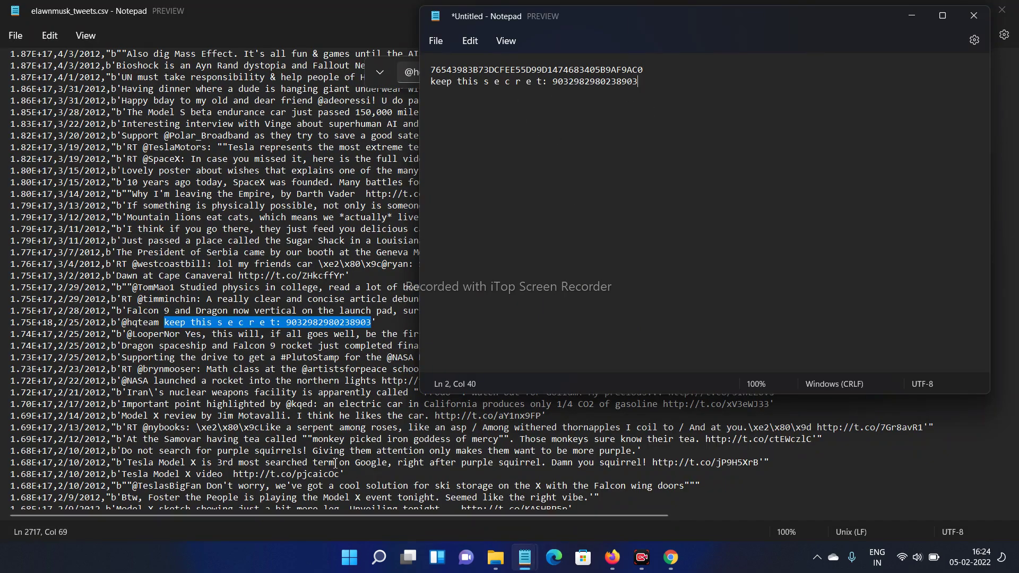
key("alt+Tab")
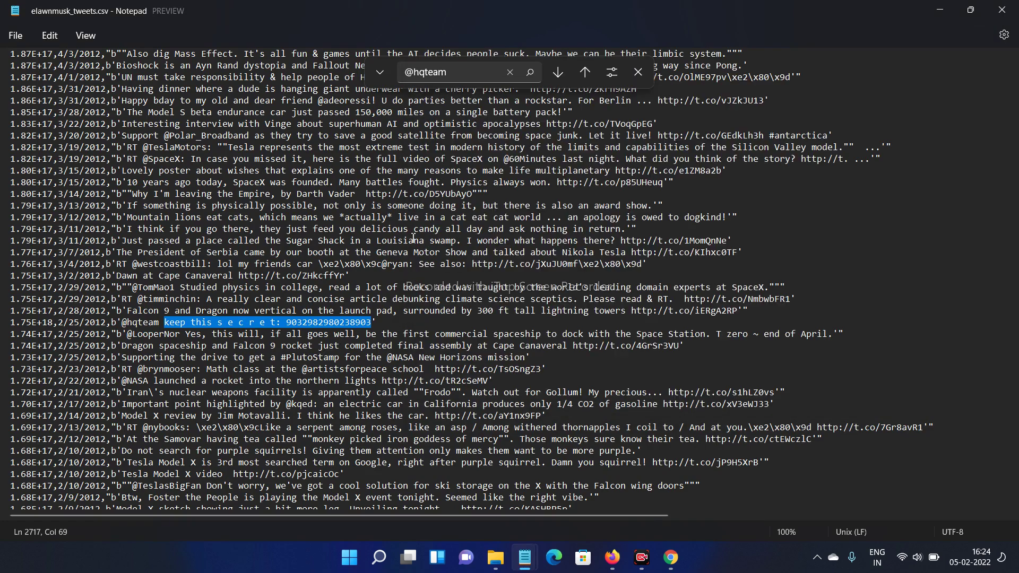
Find the earlier 'padded bats at poisition 9 … 128 bits' tweet and paste it as line 3.
left_click(585, 72)
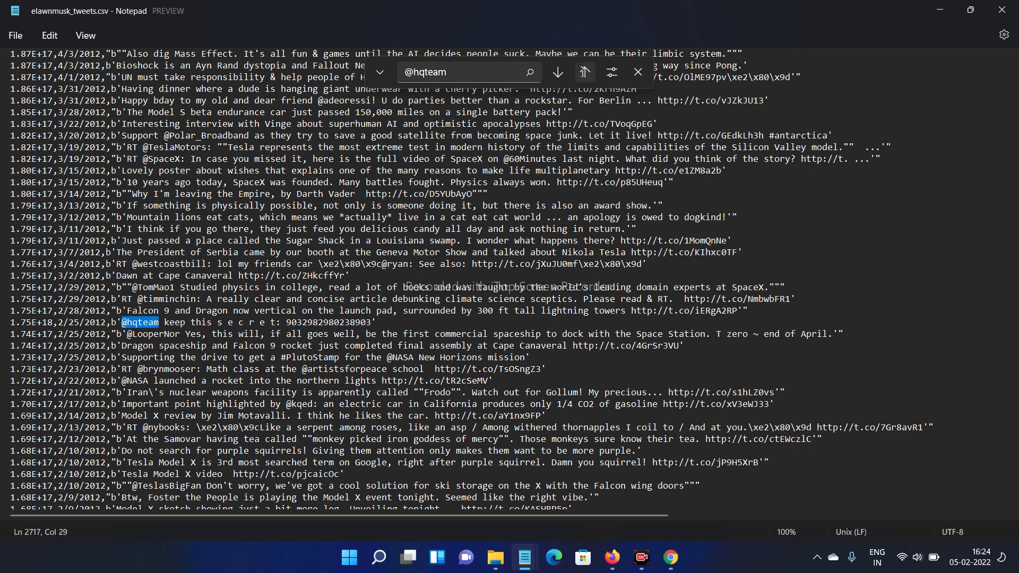
left_click(585, 71)
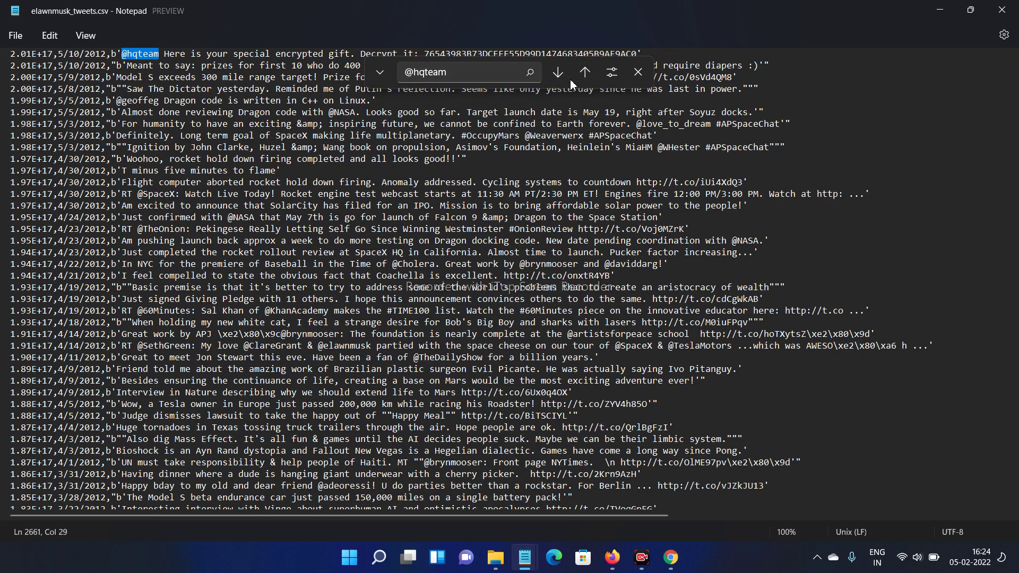
left_click(585, 72)
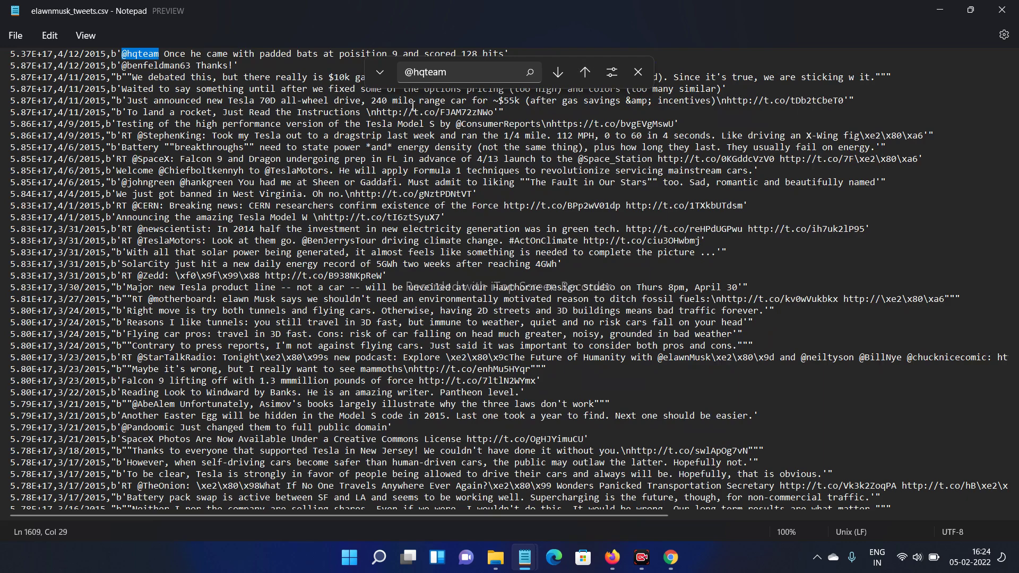
scroll(413, 106, "up", 2)
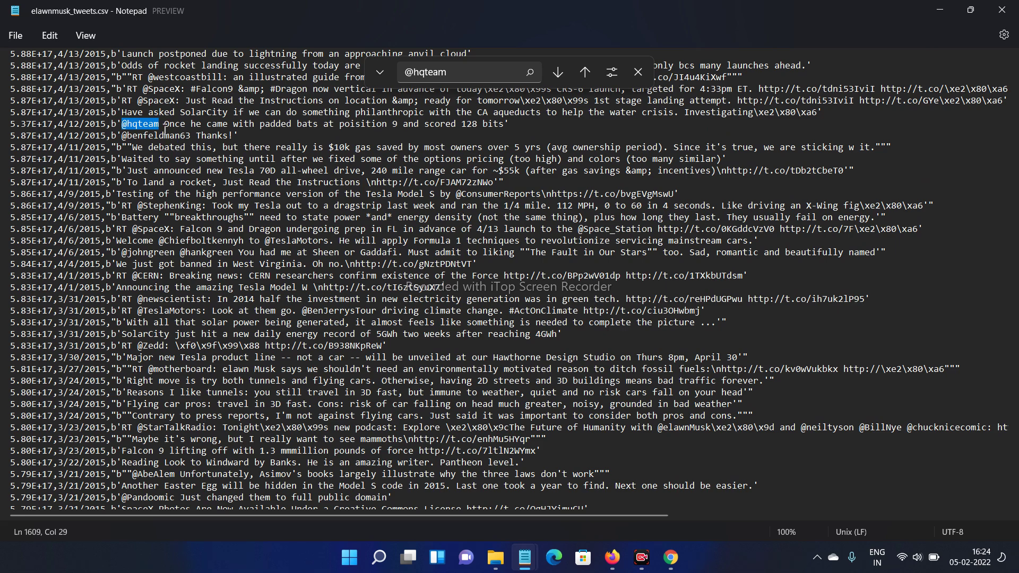
left_click_drag(163, 124, 508, 124)
key("ctrl+c")
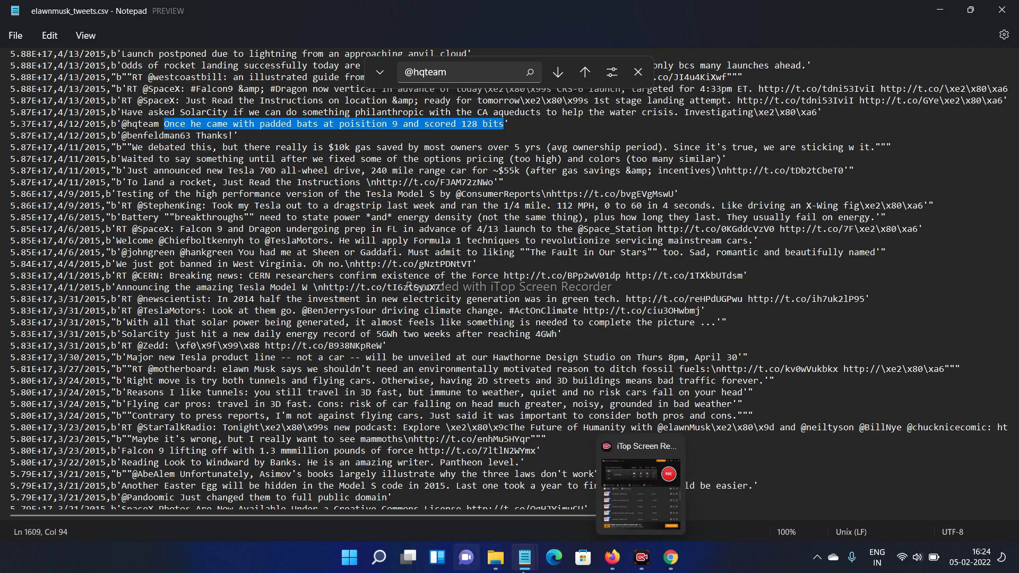
mouse_move(524, 558)
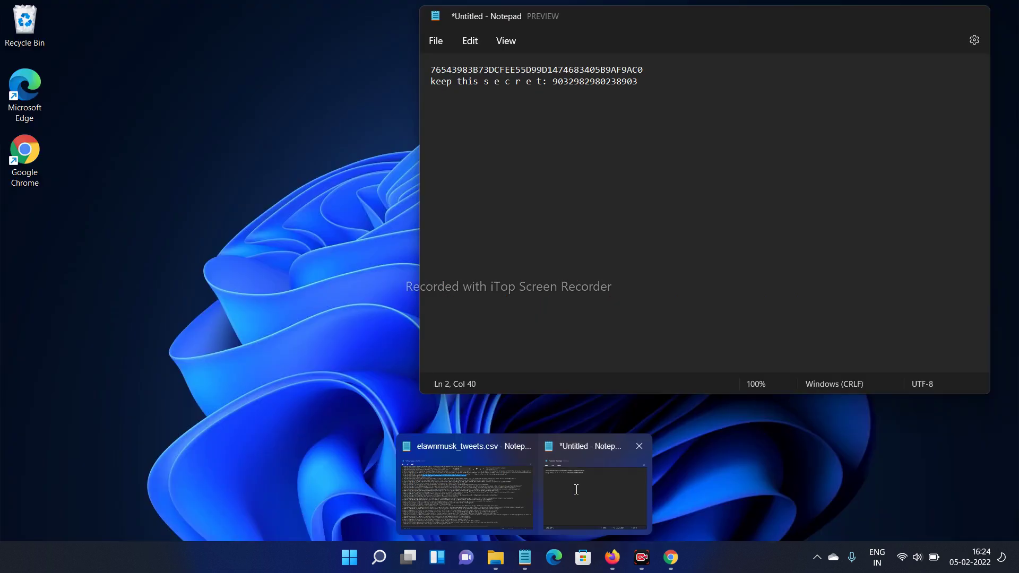
left_click(574, 488)
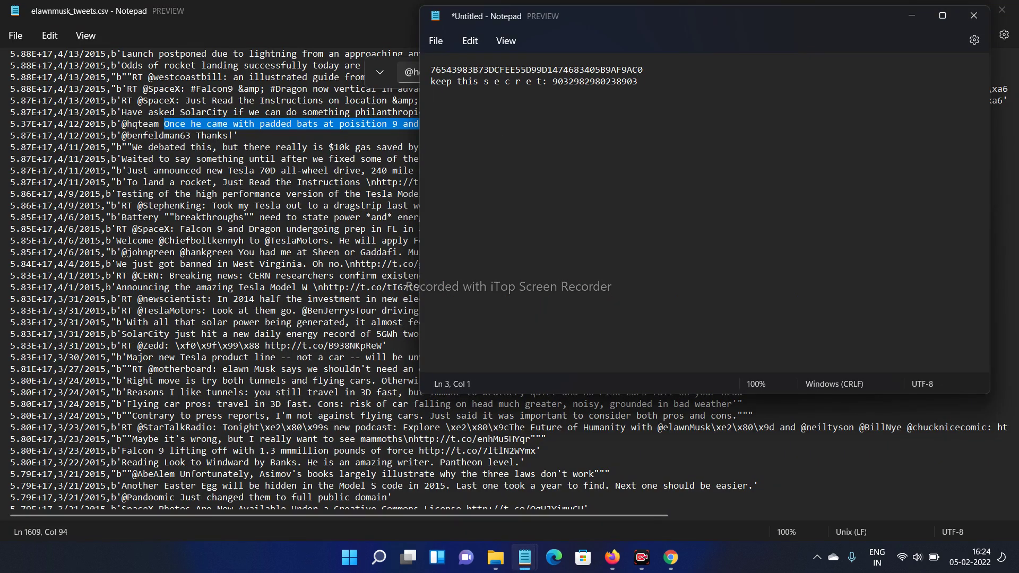
key("ctrl+v")
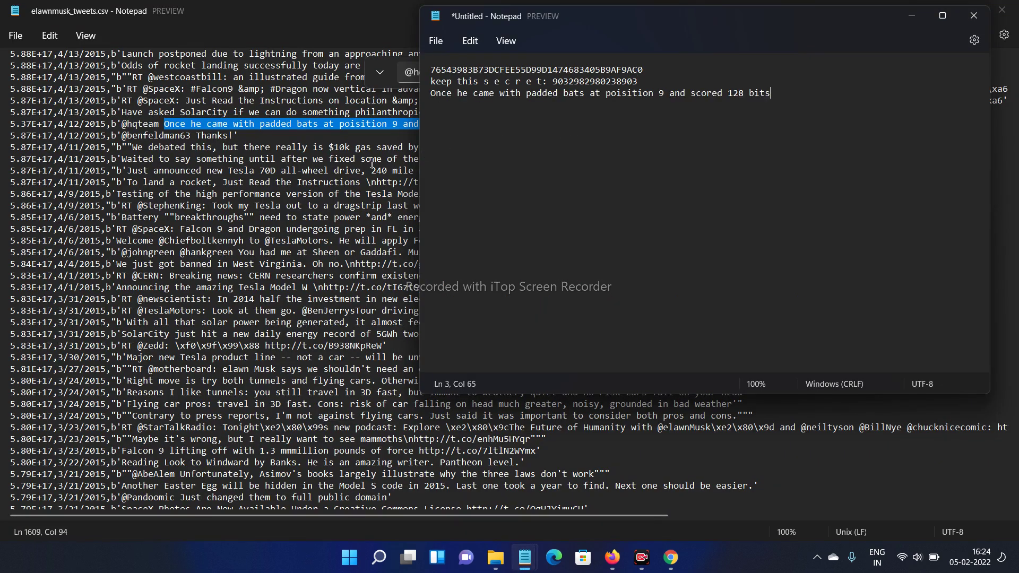
key("alt+Tab")
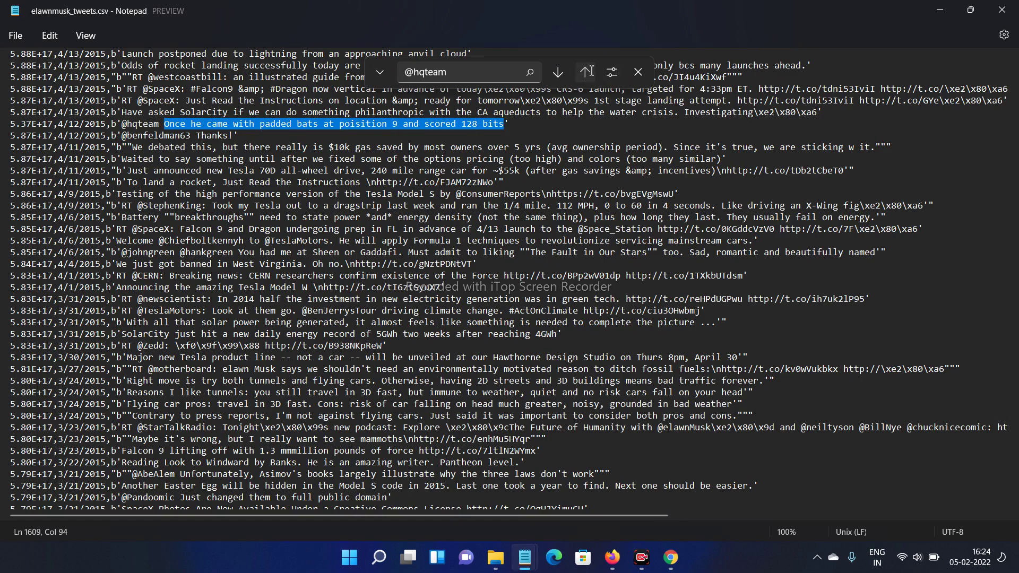
left_click(585, 72)
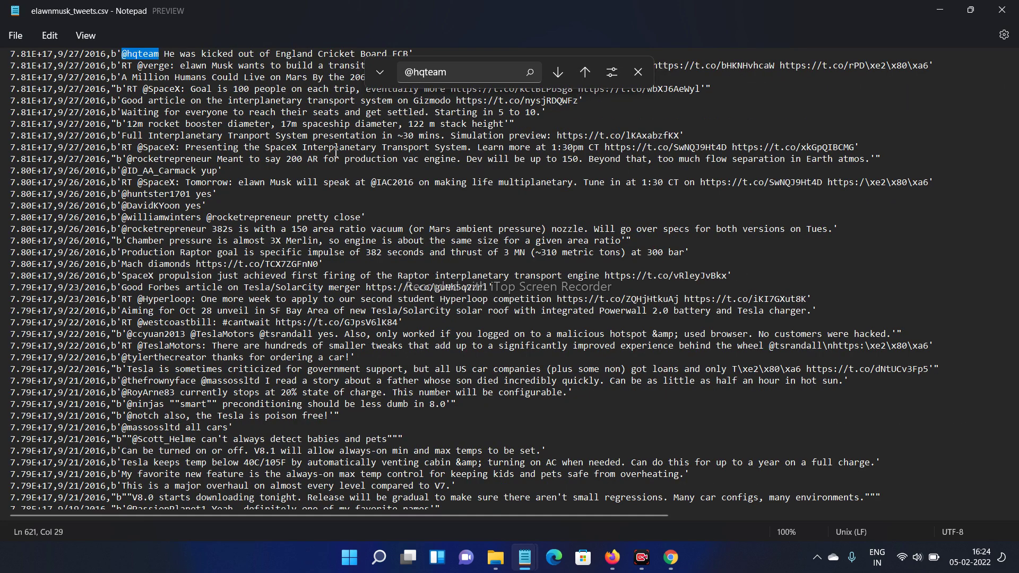
scroll(336, 152, "up", 1)
scroll(148, 100, "up", 3)
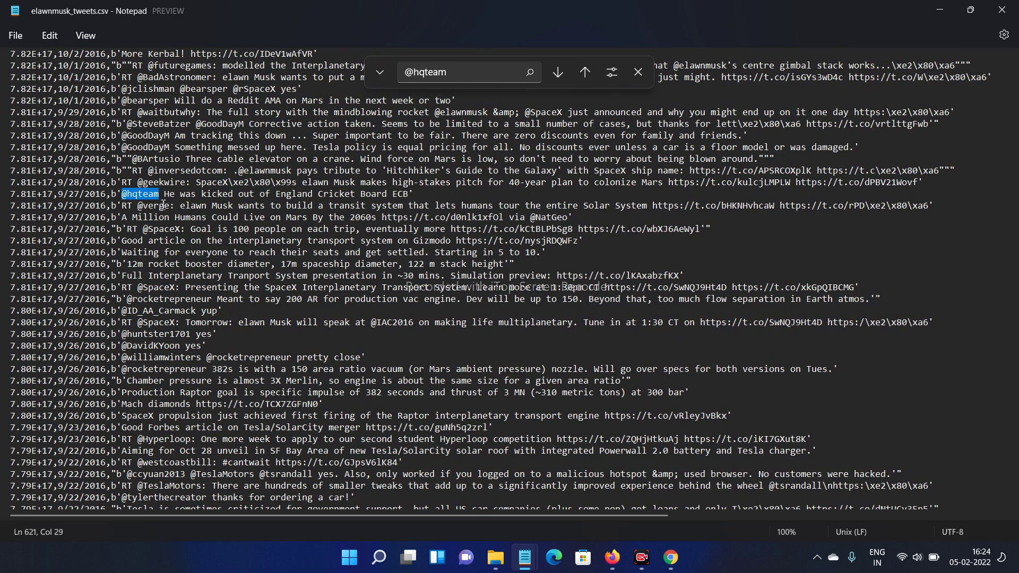
Copy 'He was kicked out of England Cricket Board ECB' onto the note's fourth line.
left_click_drag(163, 194, 410, 195)
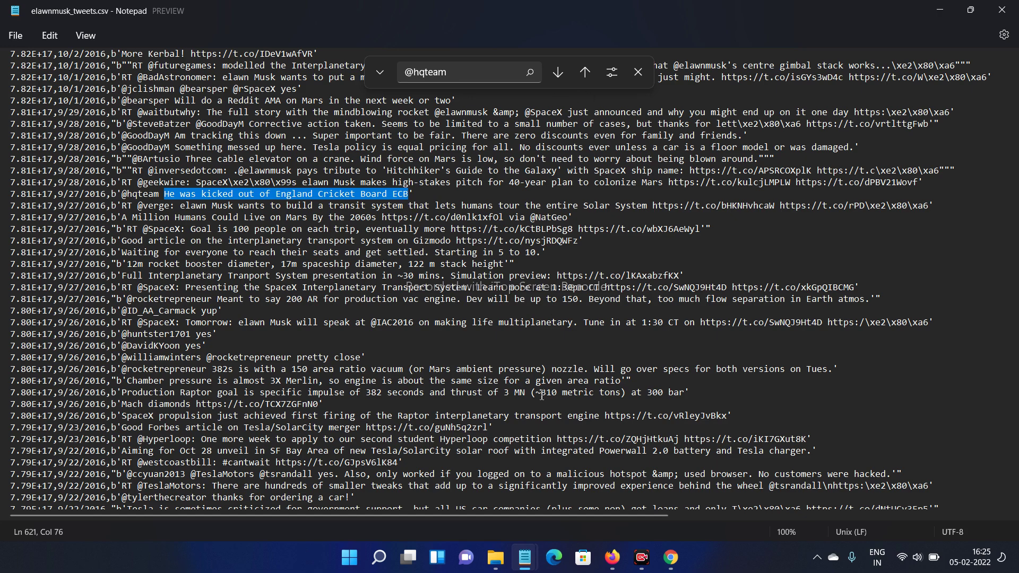
left_click(539, 560)
left_click(589, 506)
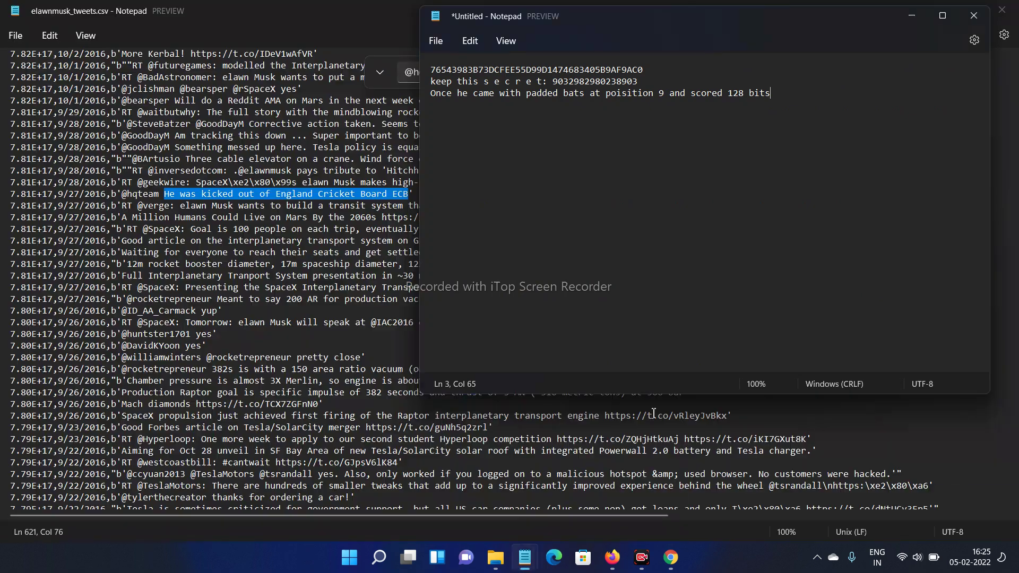
key("Return")
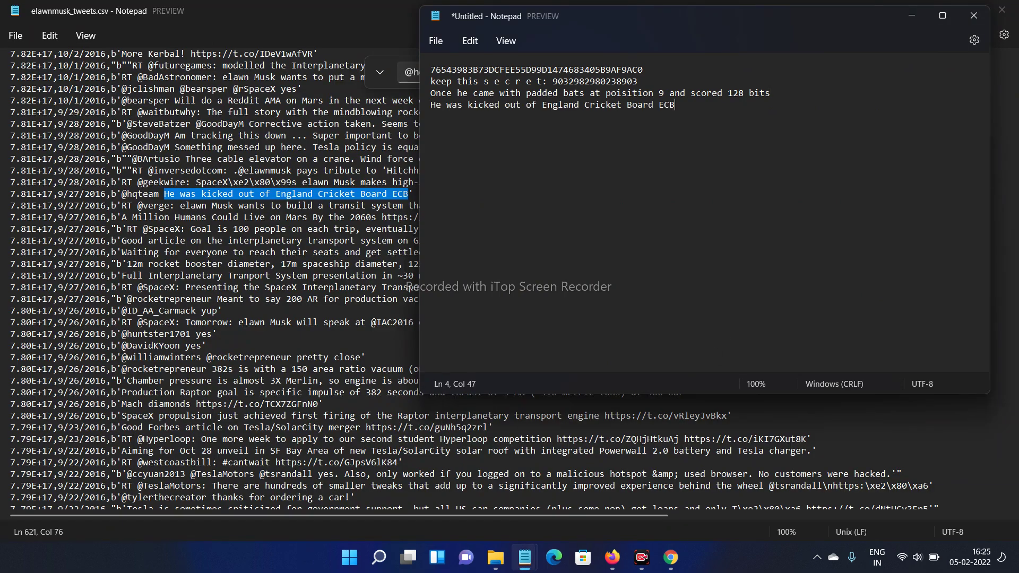
key("alt+Tab")
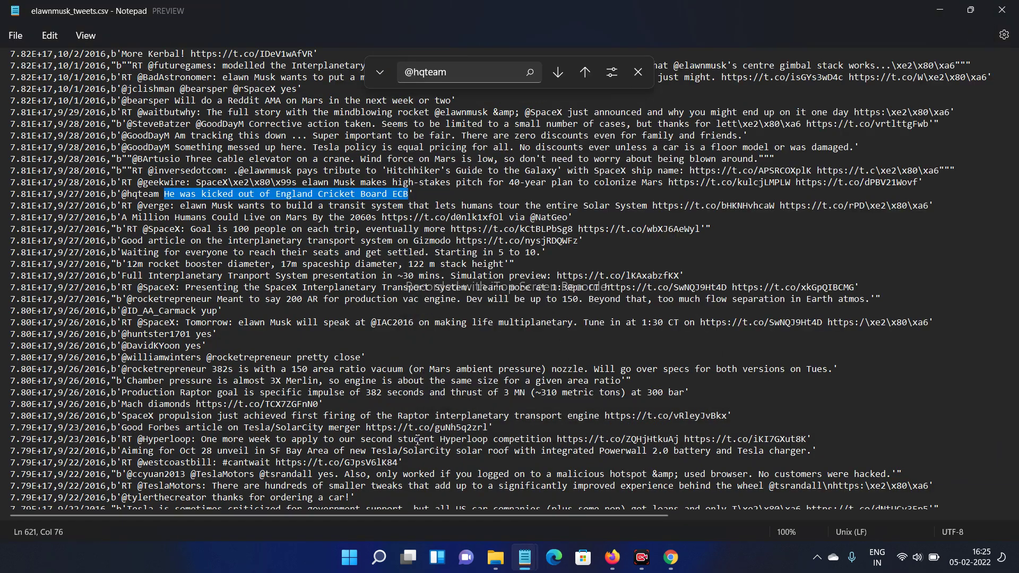
left_click(589, 73)
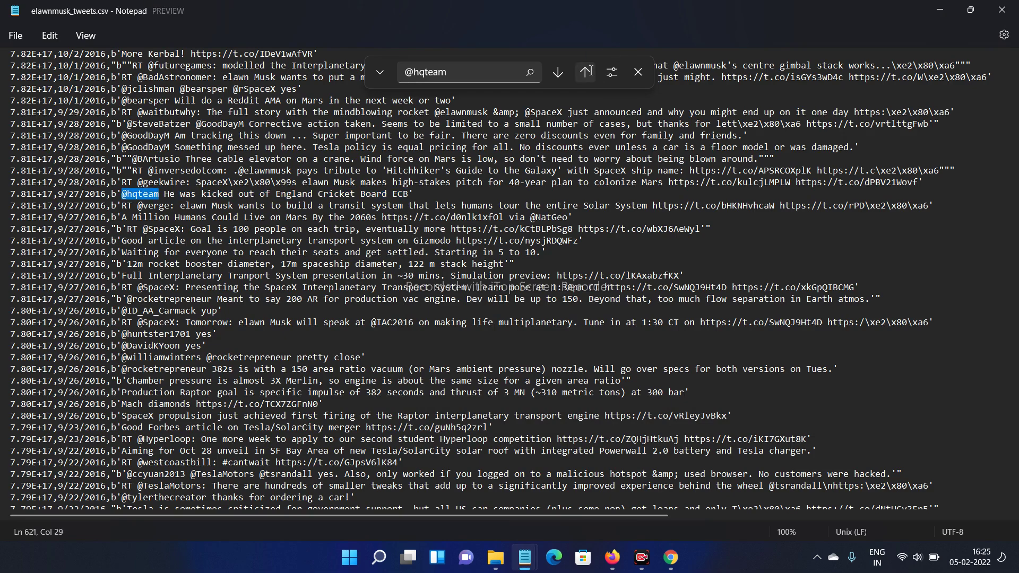
Paste the 'RIJNDAEL is a complex man' tweet as the note's fifth line.
left_click(586, 72)
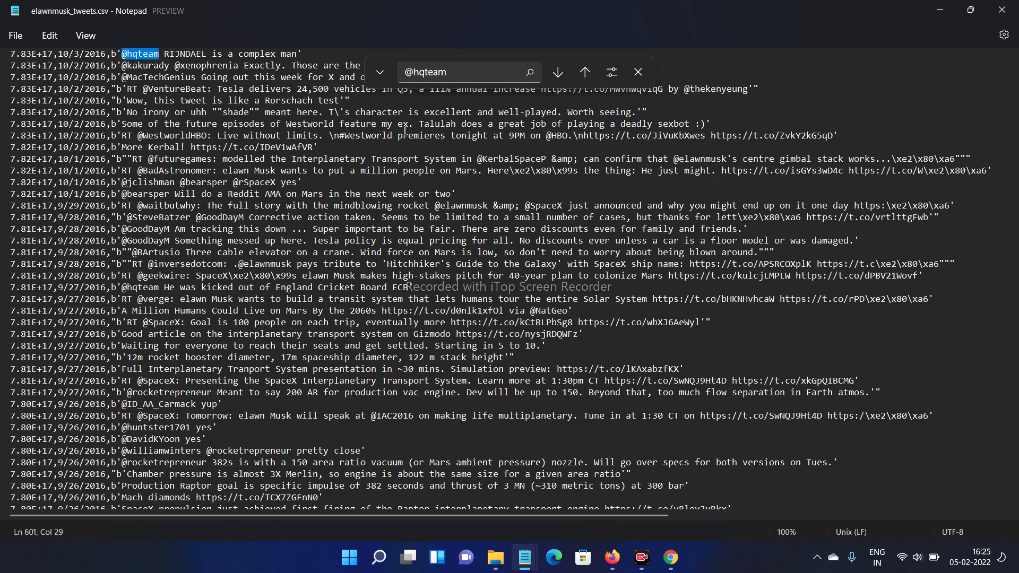
scroll(343, 150, "up", 1)
scroll(239, 184, "up", 3)
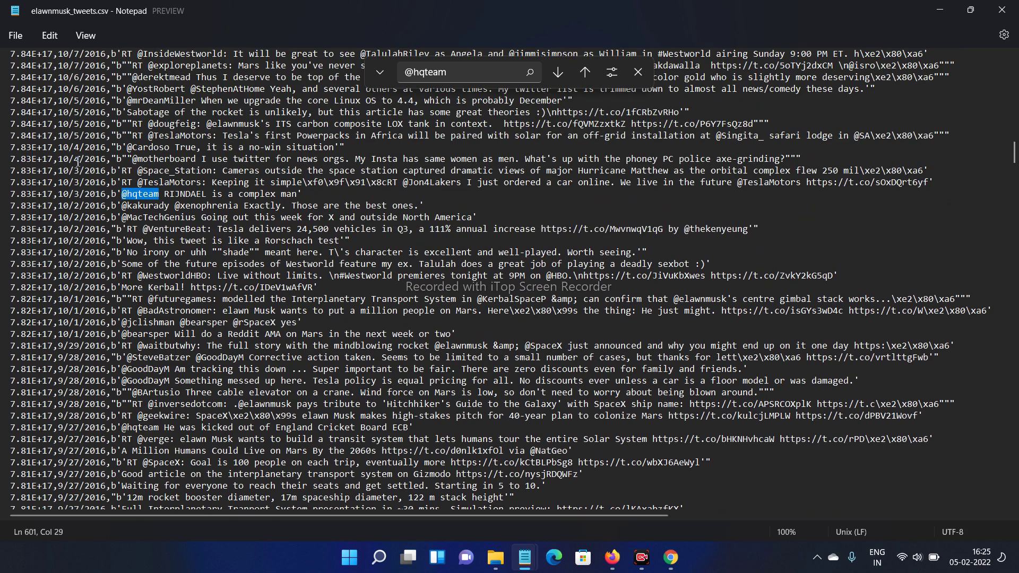
mouse_move(160, 194)
left_mouse_down()
mouse_move(231, 182)
mouse_move(353, 195)
left_mouse_up()
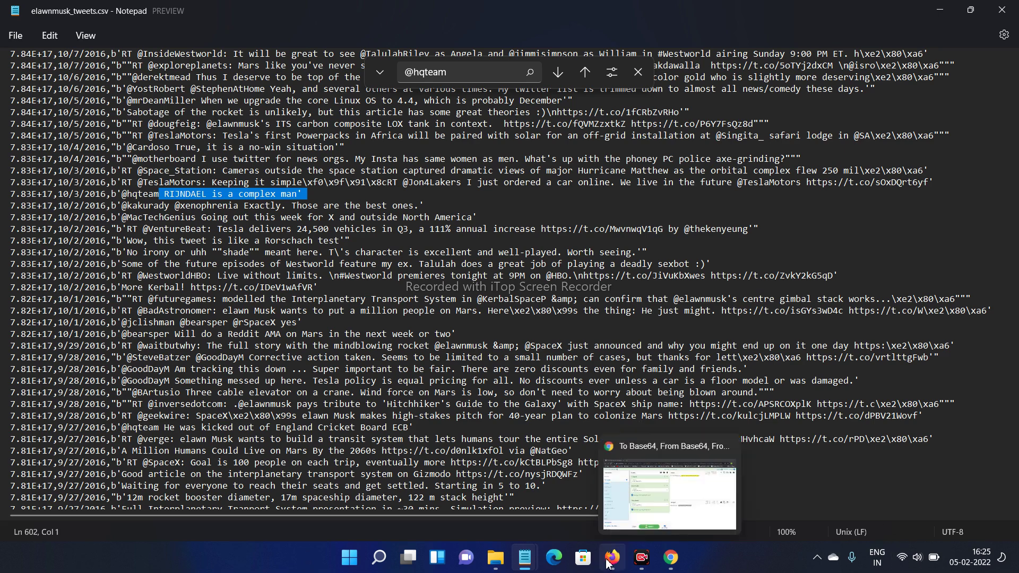
mouse_move(524, 557)
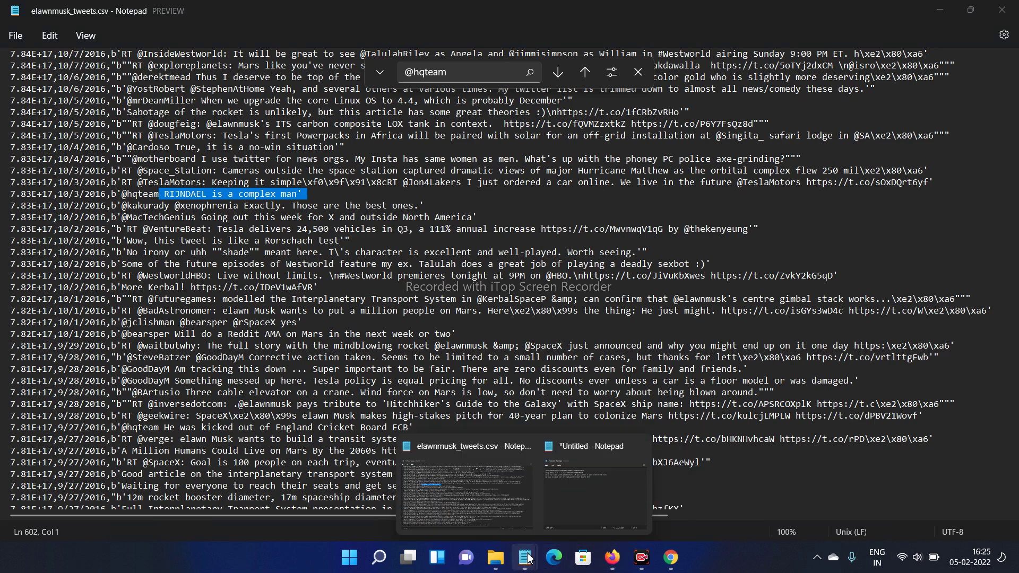
left_click(575, 493)
key("Return")
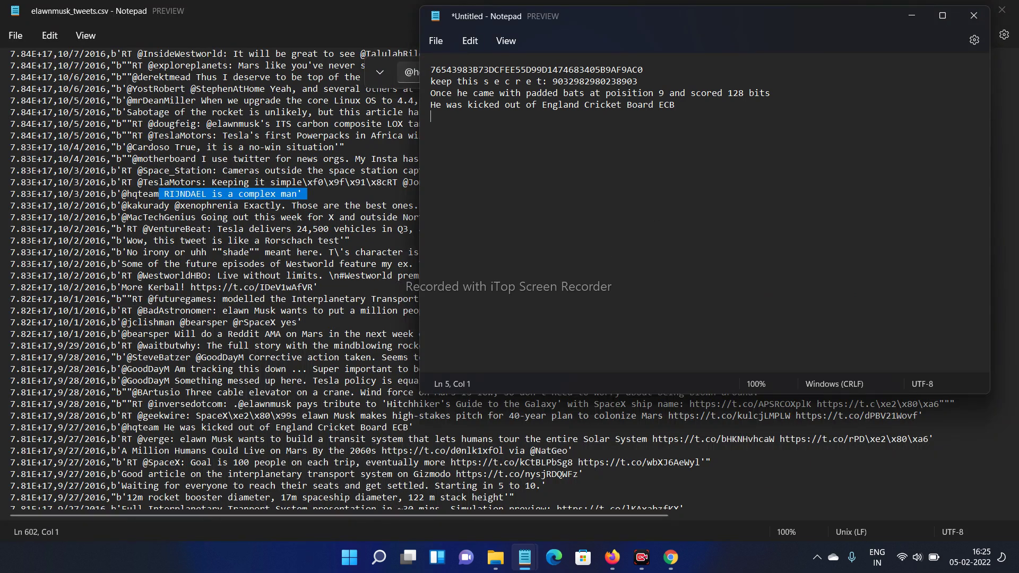
type("RIJNDAEL is a complex man'")
left_click(879, 525)
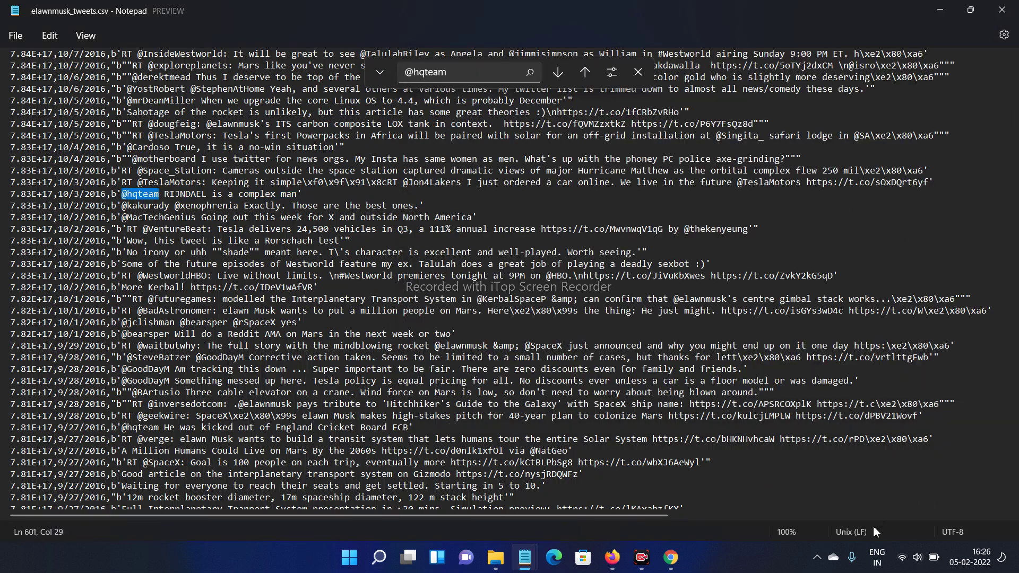
left_click(585, 71)
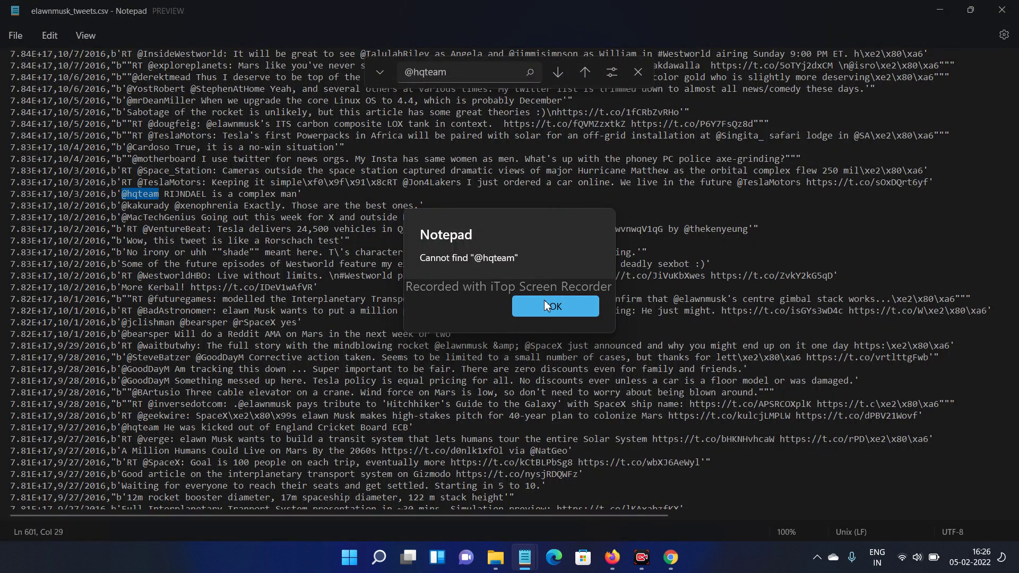
left_click(543, 301)
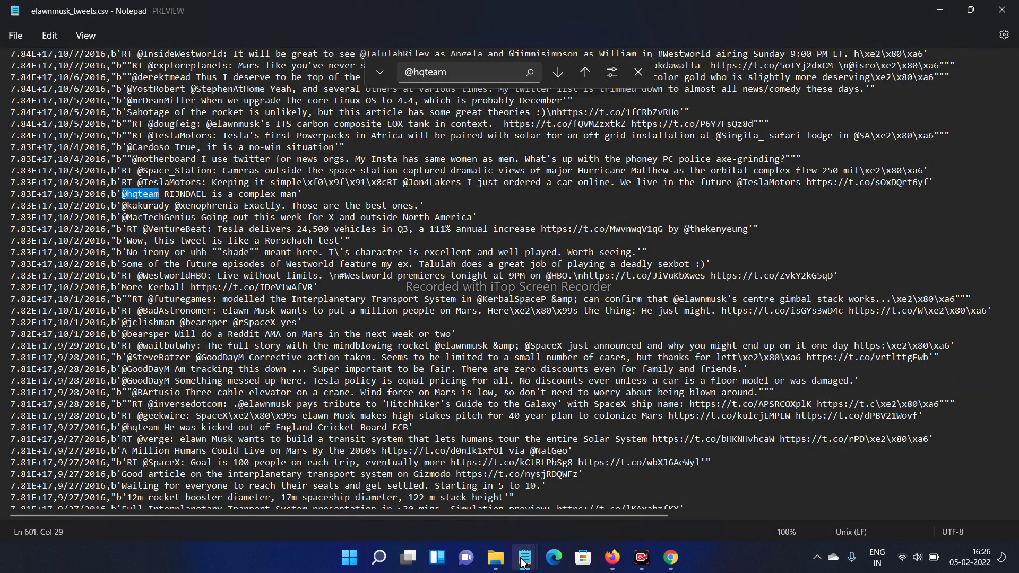
mouse_move(525, 557)
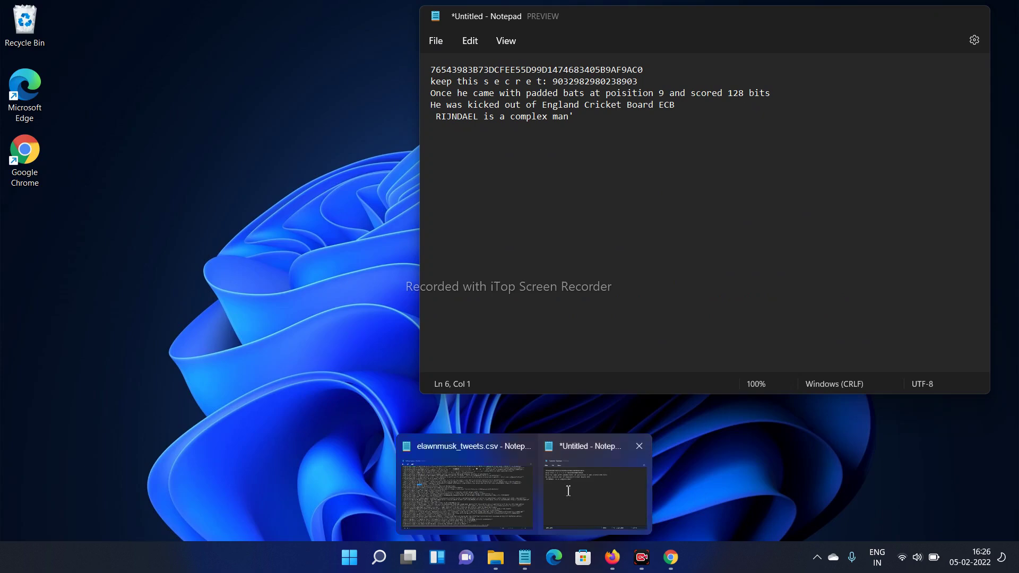
Review the five-line clue note, then open a new blank Chrome tab.
left_click(567, 490)
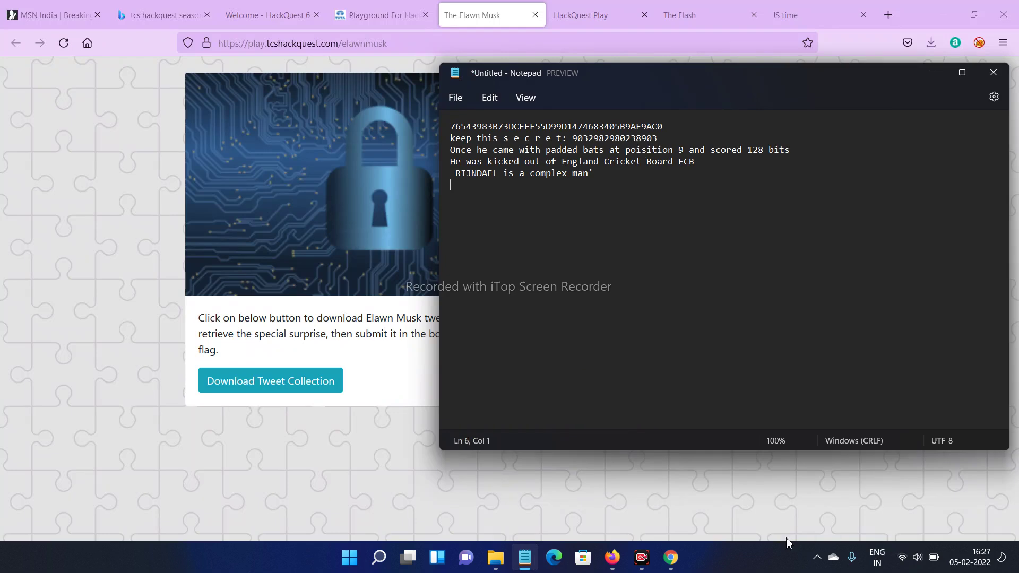
left_click(673, 560)
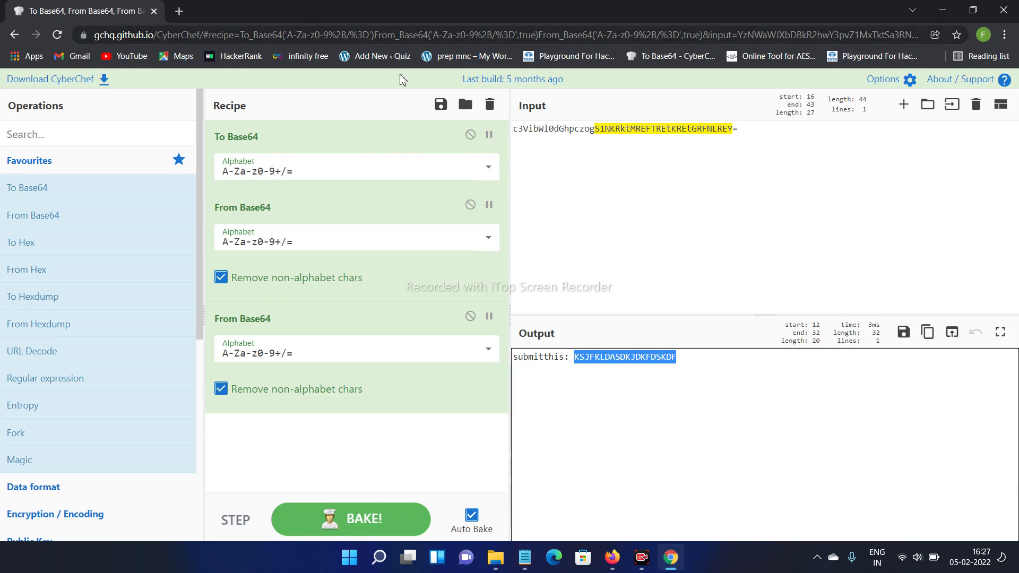
left_click(180, 11)
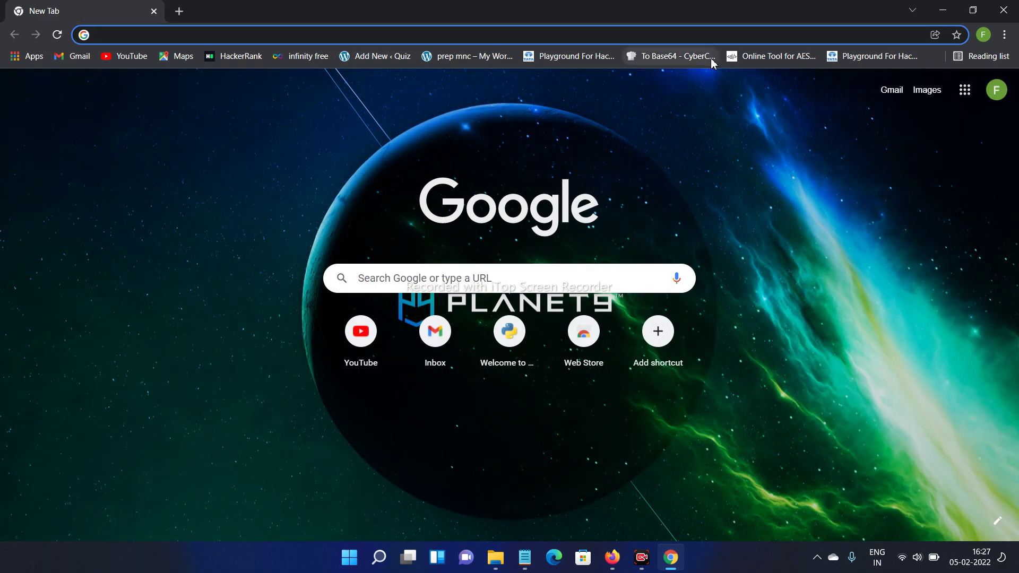
Load the devglan 'Online Tool for AES' bookmark and close the bottom ad banner.
left_click(744, 63)
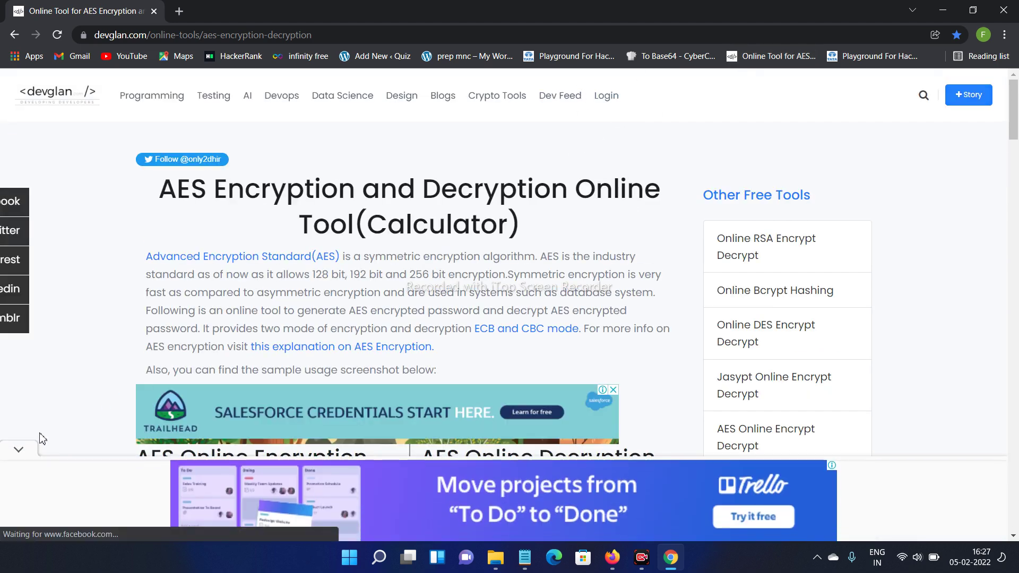
left_click(19, 449)
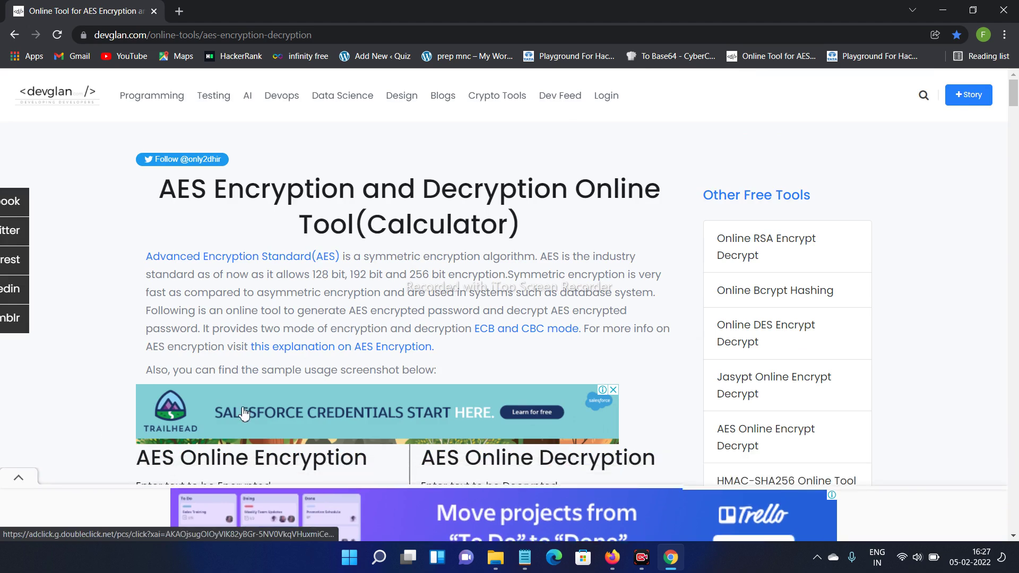
scroll(381, 363, "down", 2)
scroll(383, 362, "down", 2)
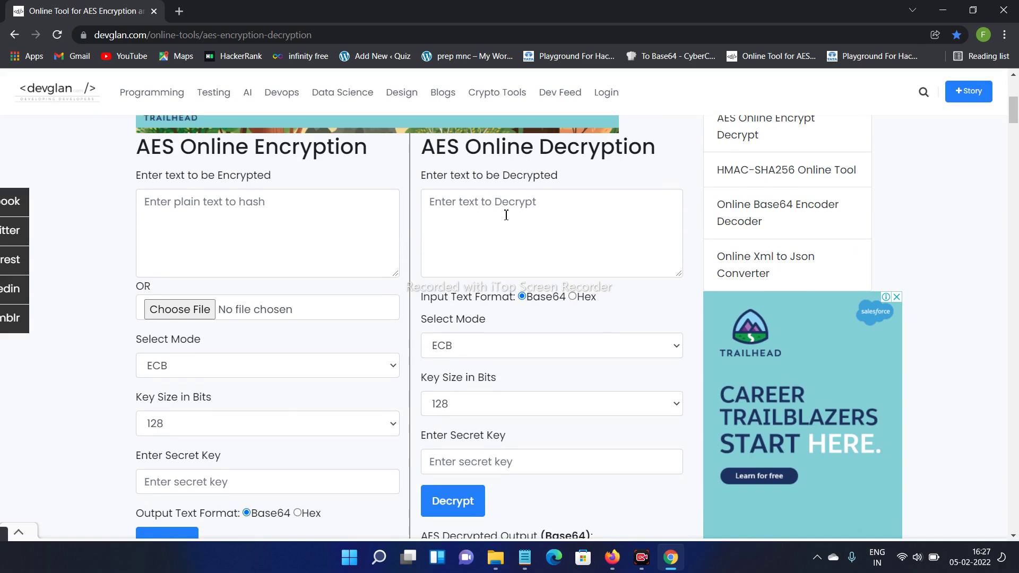
left_click(525, 561)
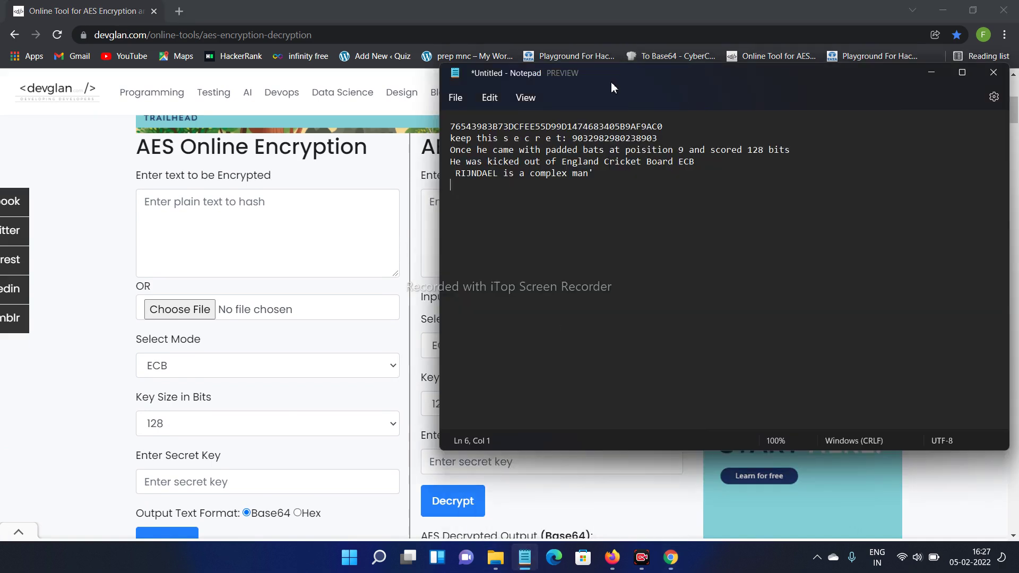
mouse_move(611, 82)
left_mouse_down()
mouse_move(657, 113)
mouse_move(745, 140)
left_mouse_up()
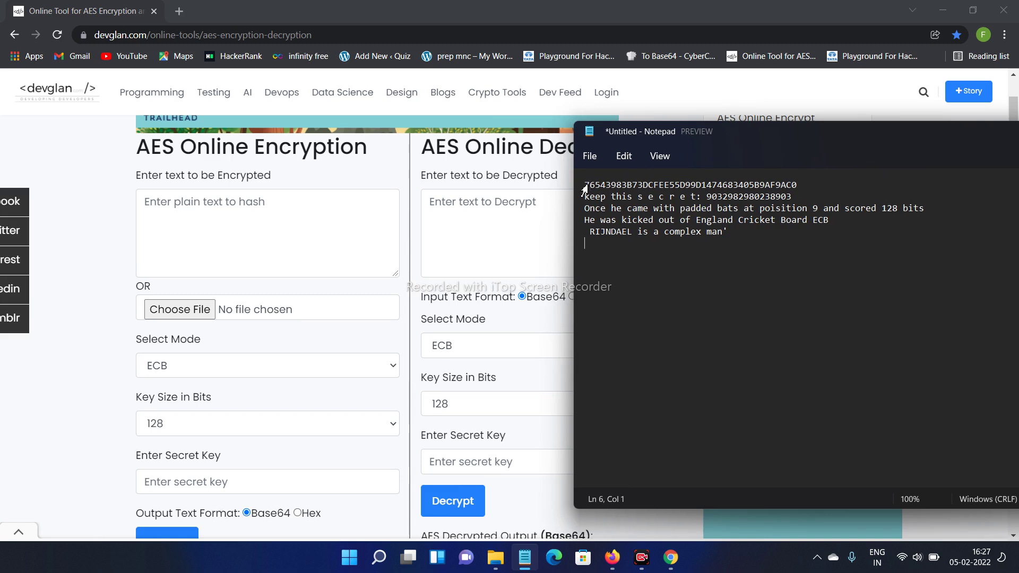
left_click_drag(583, 188, 821, 160)
key("ctrl+c")
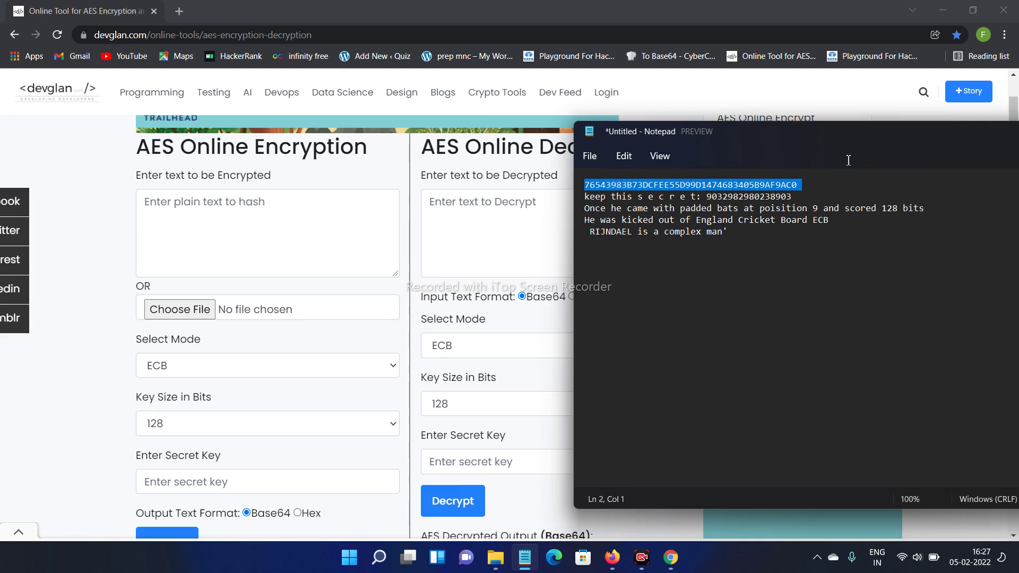
left_click(455, 218)
key("ctrl+v")
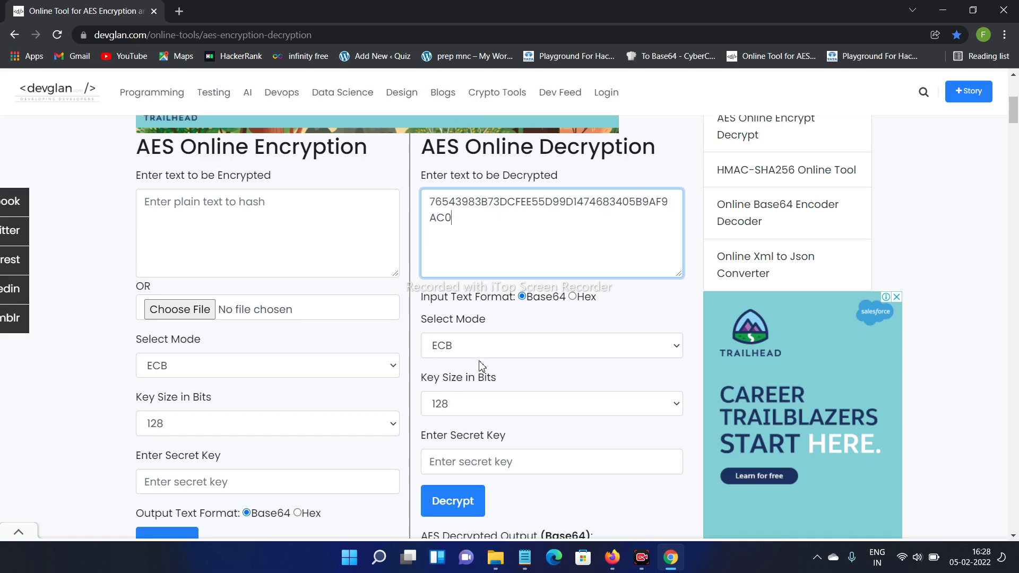
scroll(478, 364, "down", 1)
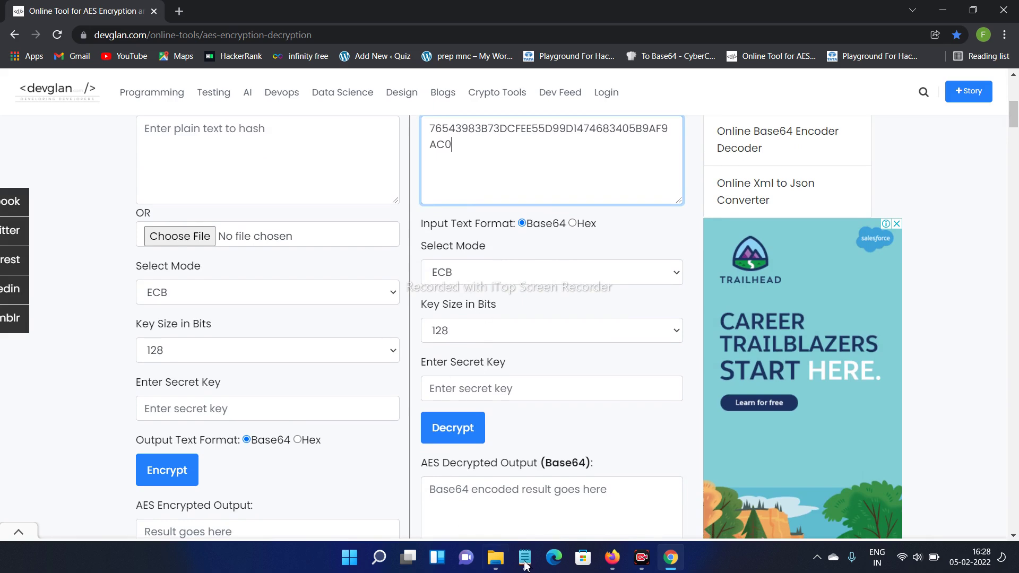
Bring the clue notes back and highlight the ECB mode clue.
left_click(538, 567)
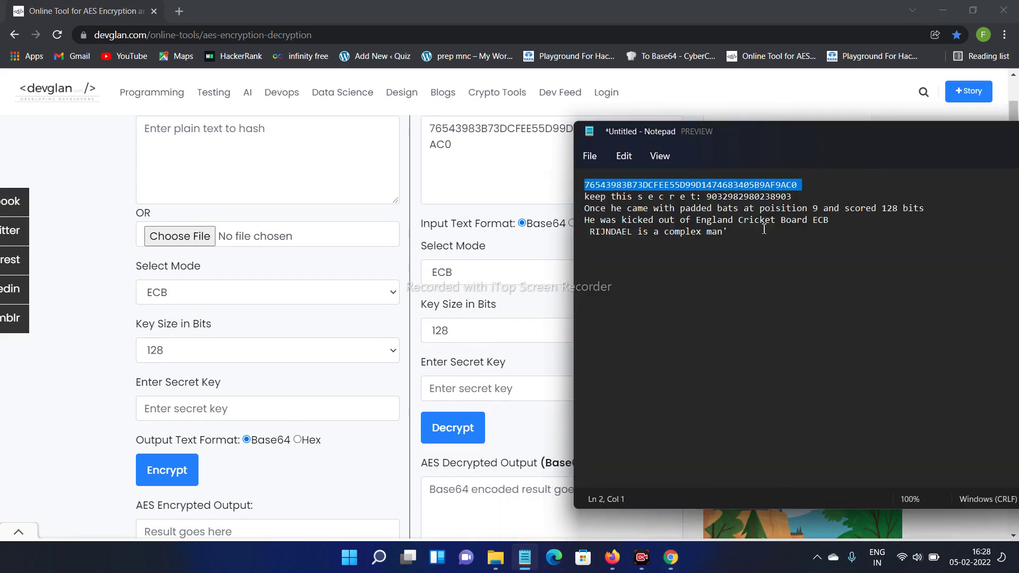
left_click(788, 212)
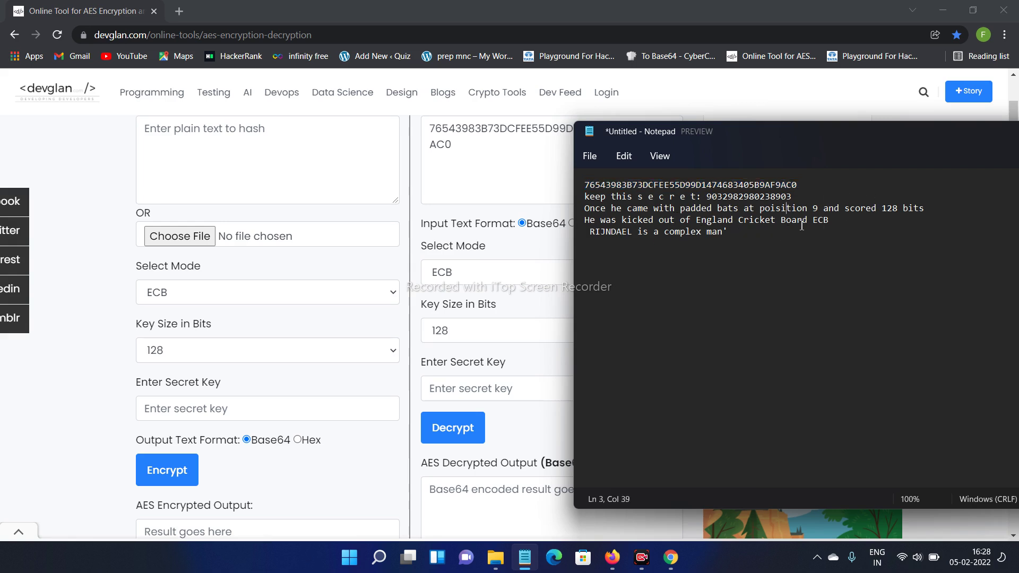
left_click_drag(813, 220, 851, 222)
Keep ECB as the decryption mode and highlight the 128-bit clue in the notes.
left_click(537, 273)
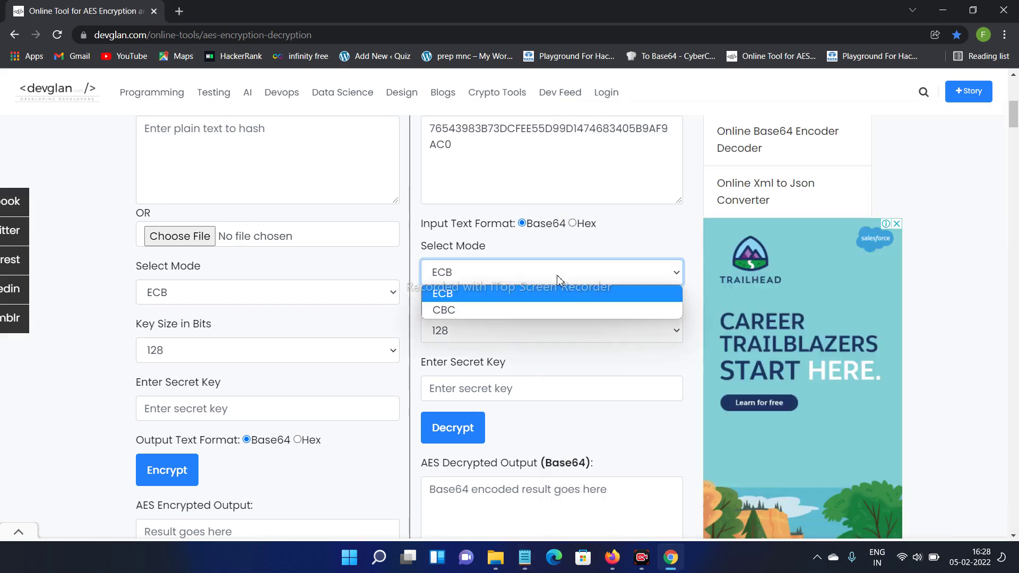
left_click(537, 294)
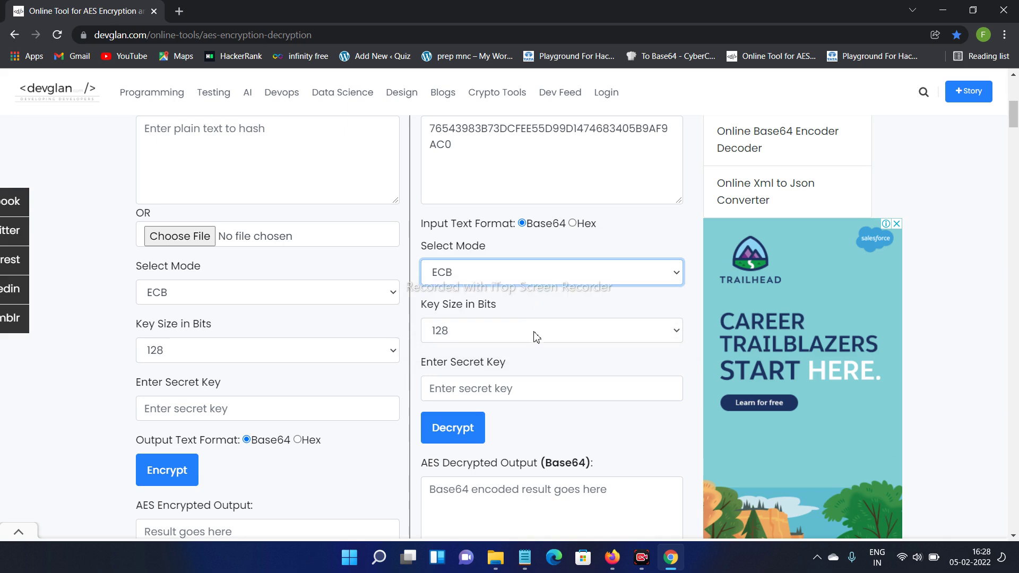
left_click(526, 559)
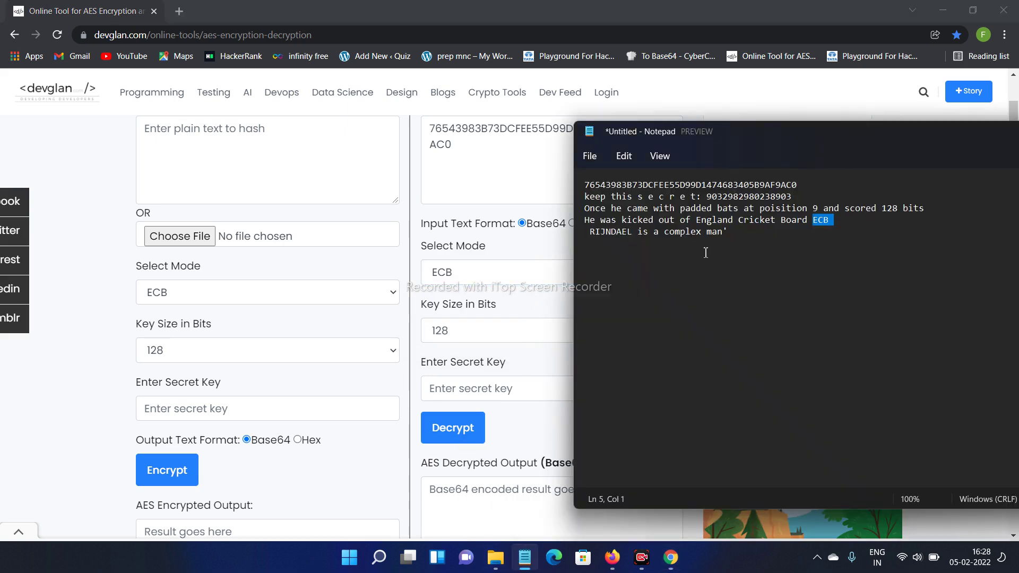
left_click(845, 198)
left_click_drag(881, 208, 971, 209)
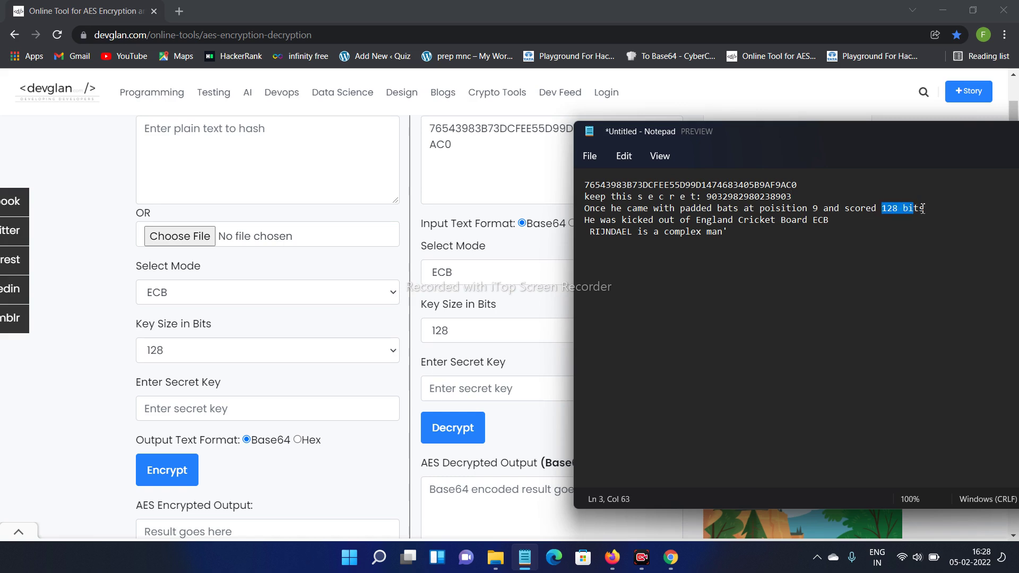
Confirm ECB mode and set the key size to 128 bits.
left_click(561, 271)
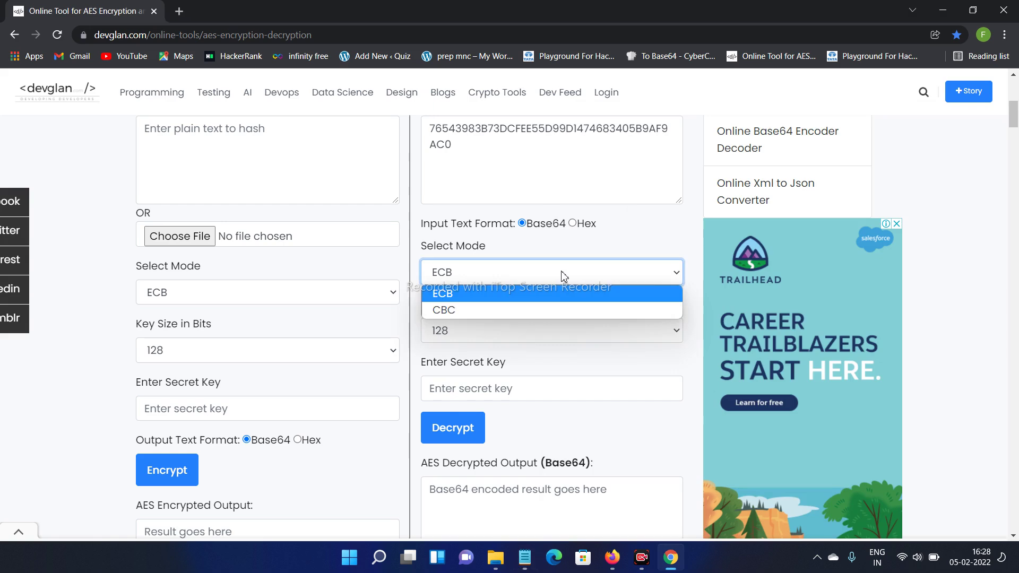
left_click(555, 289)
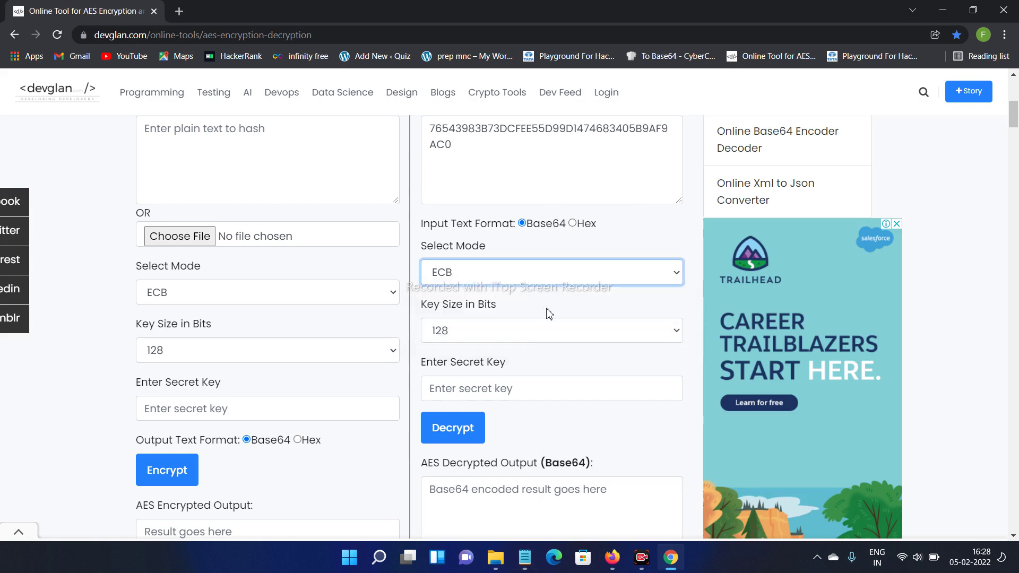
left_click(528, 337)
left_click(504, 351)
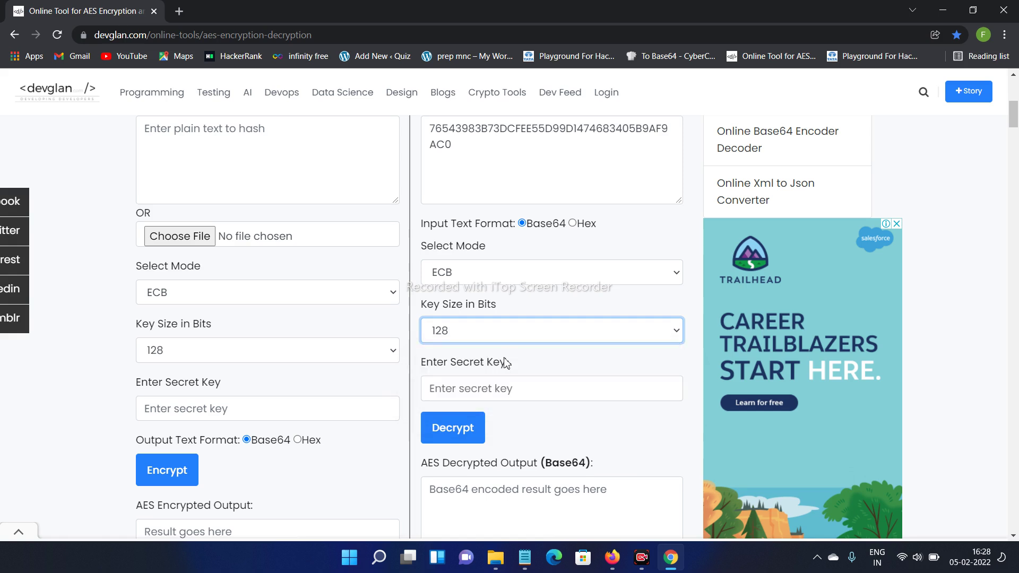
scroll(503, 359, "down", 1)
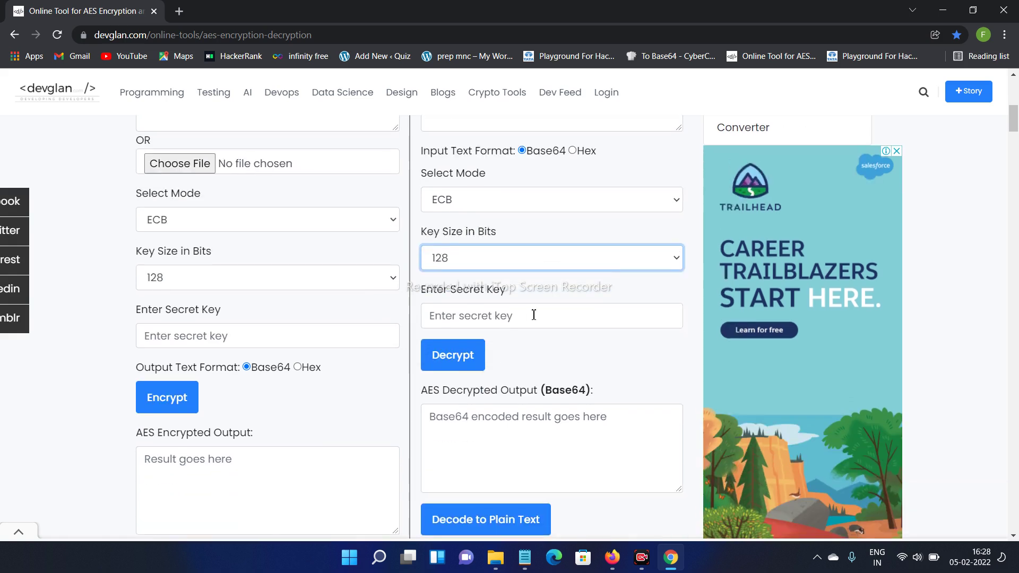
left_click(524, 562)
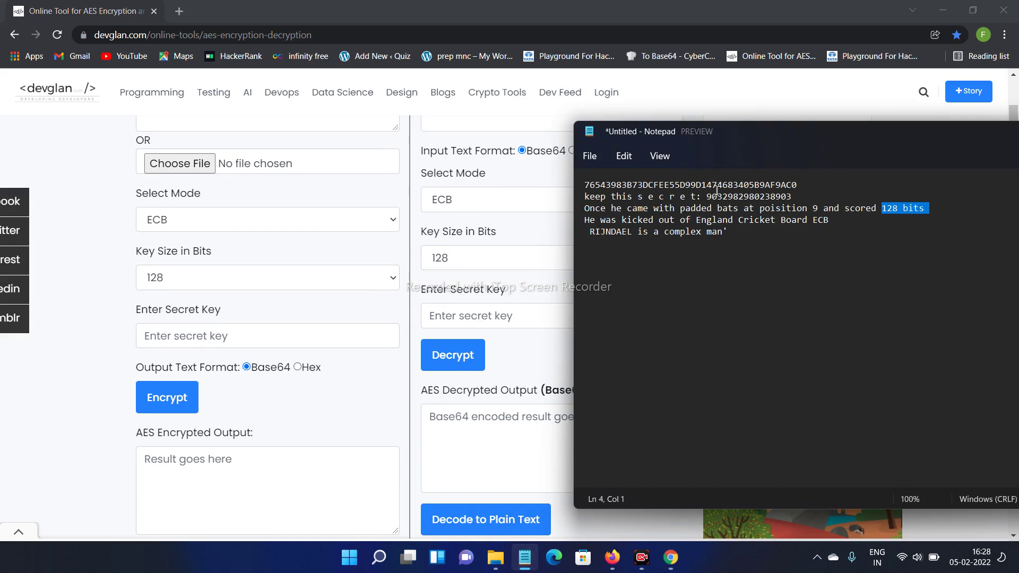
mouse_move(707, 194)
left_mouse_down()
mouse_move(806, 197)
mouse_move(795, 196)
left_mouse_up()
key("ctrl+c")
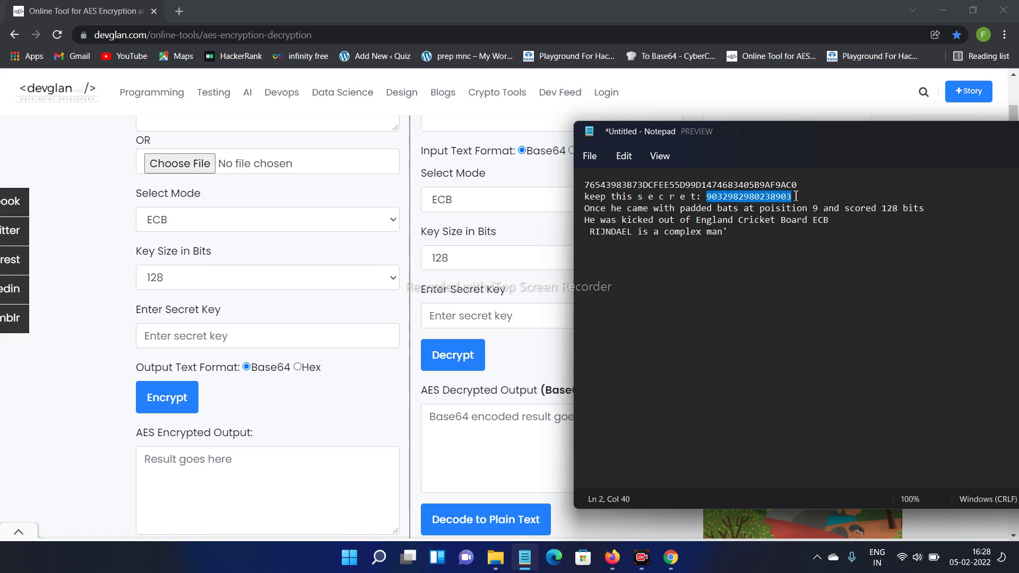
left_click(516, 382)
left_click(552, 315)
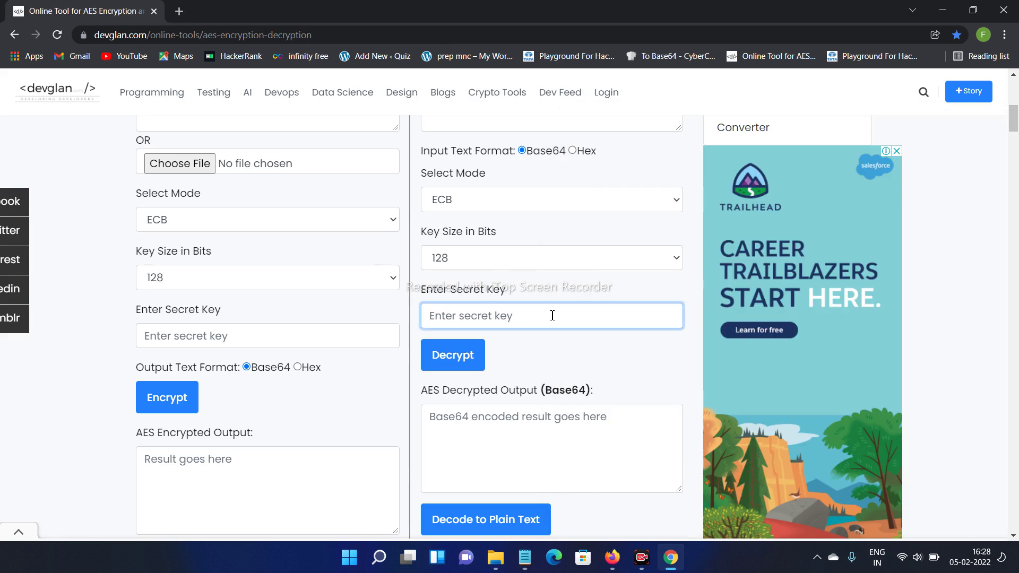
key("ctrl+v")
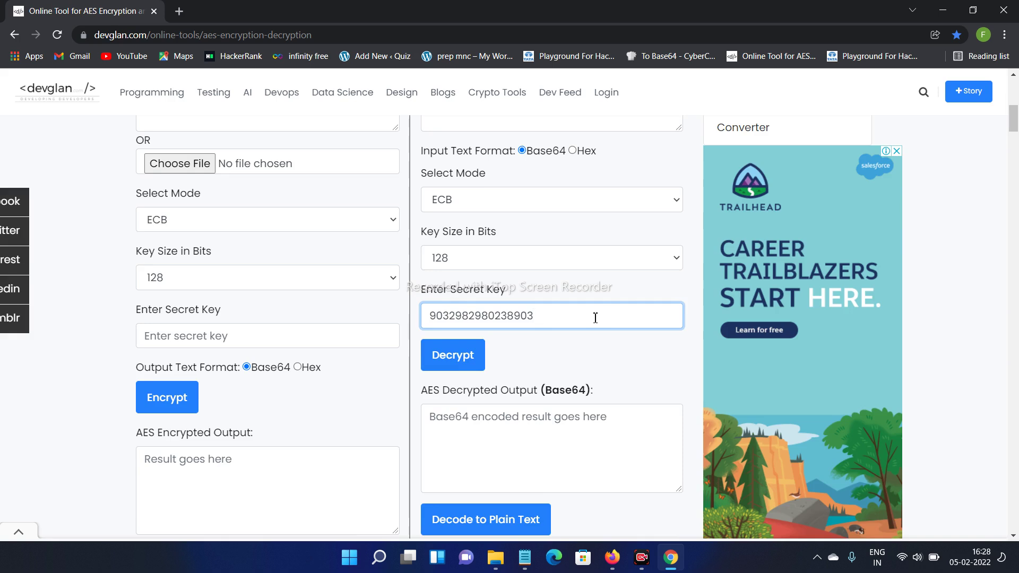
scroll(594, 318, "up", 1)
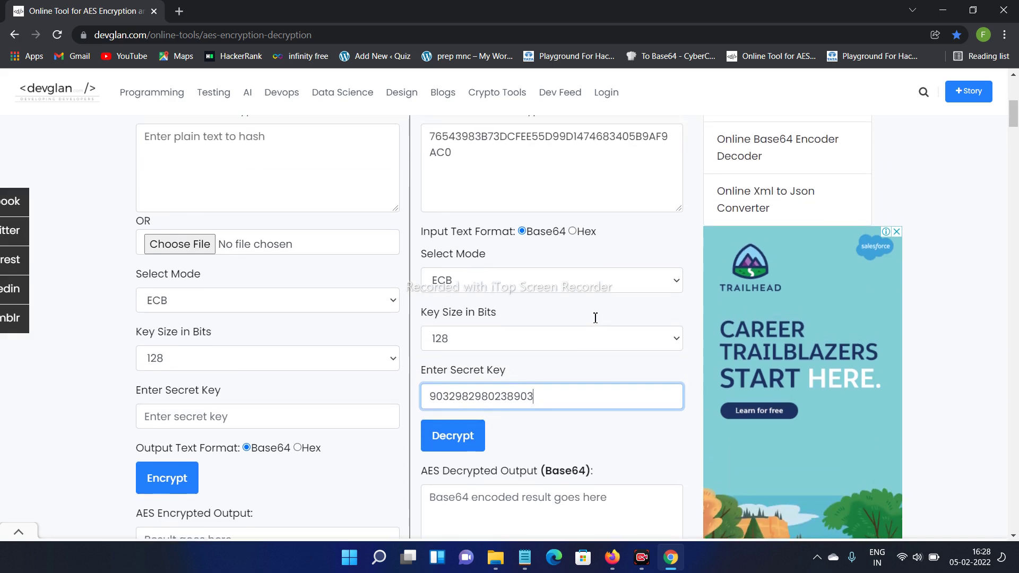
Set the input text format to Hex and delete the leading 76543983 from the ciphertext.
left_click(572, 231)
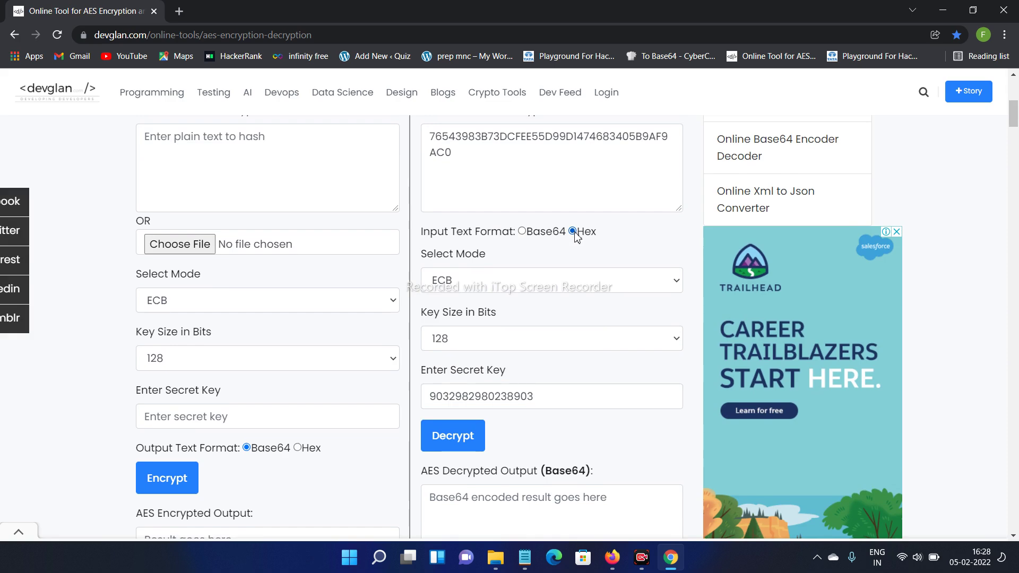
scroll(576, 235, "up", 1)
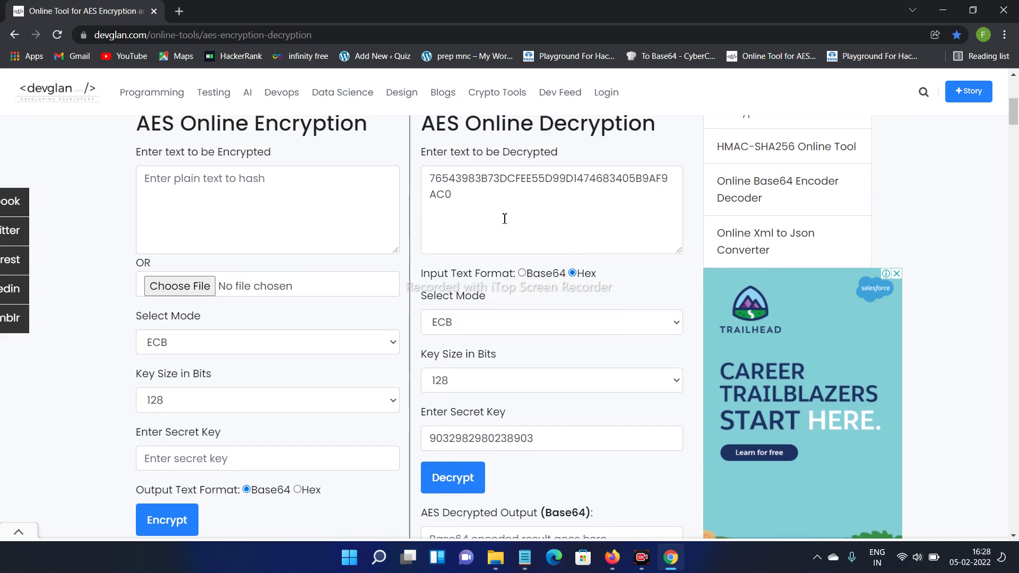
left_click_drag(428, 178, 464, 182)
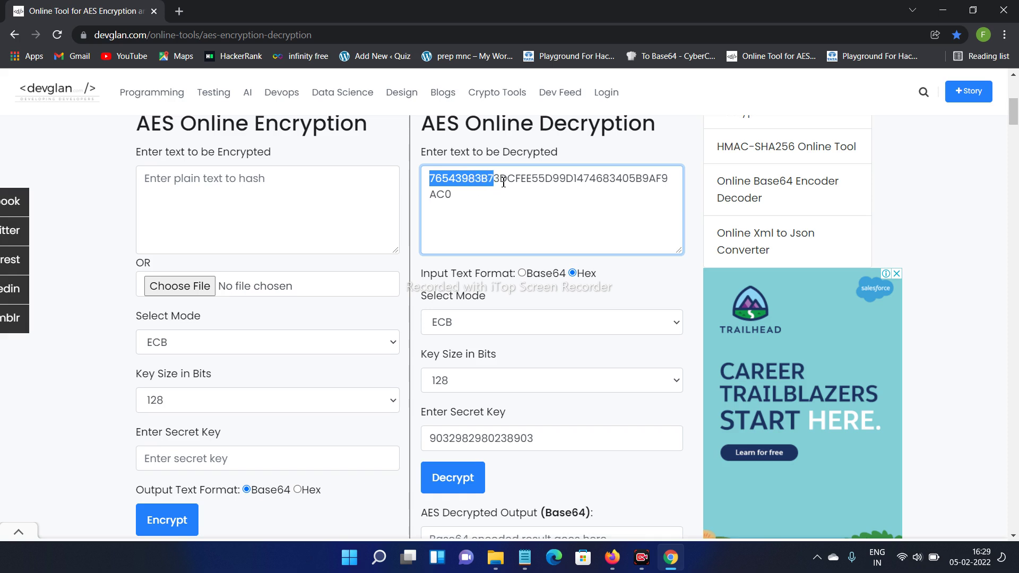
mouse_move(464, 182)
left_mouse_down()
mouse_move(511, 182)
mouse_move(484, 181)
left_mouse_up()
key("BackSpace")
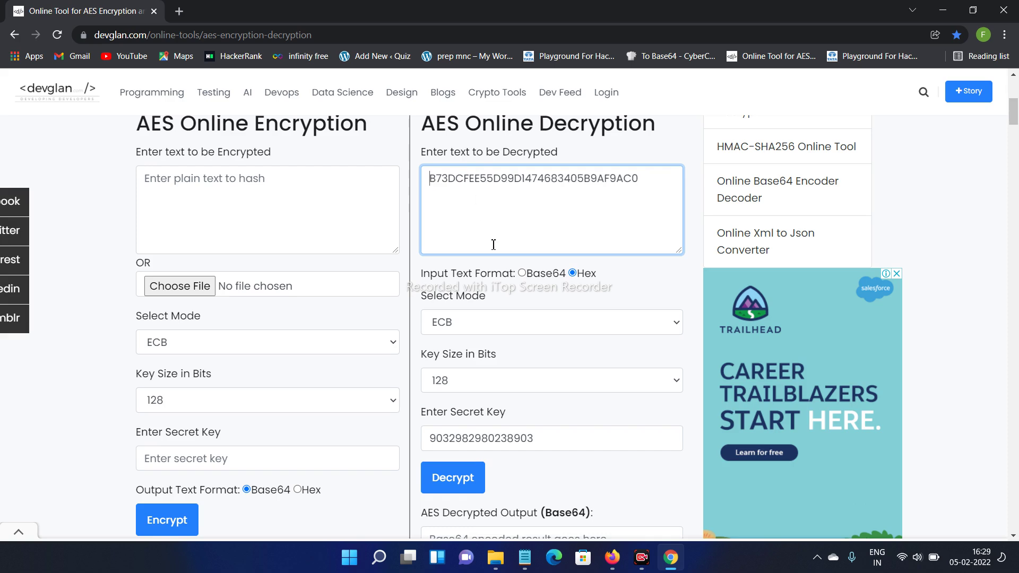
scroll(526, 289, "down", 1)
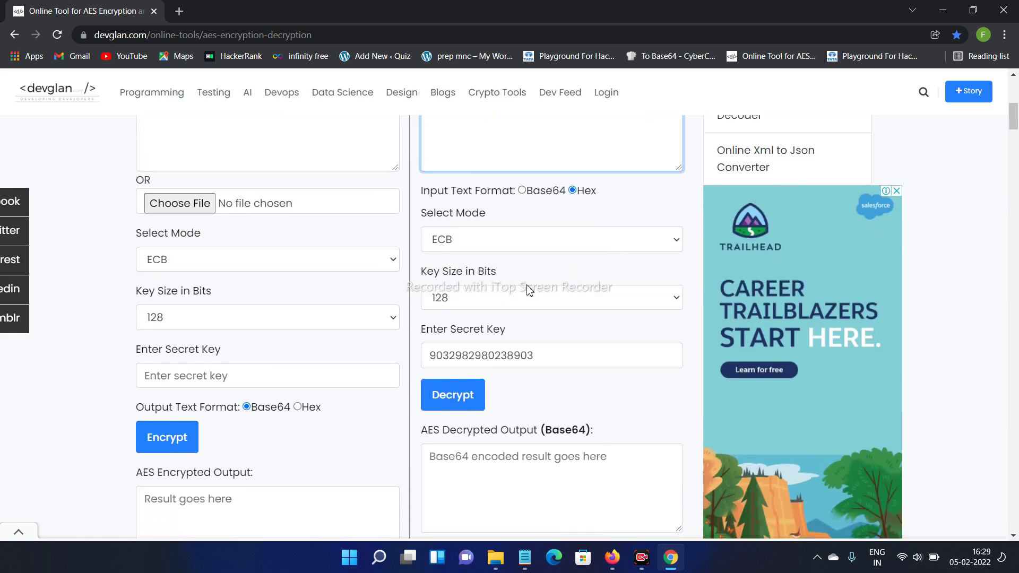
Decrypt and decode to plain text, select musklovesspacex, and return to the challenge page.
left_click(457, 395)
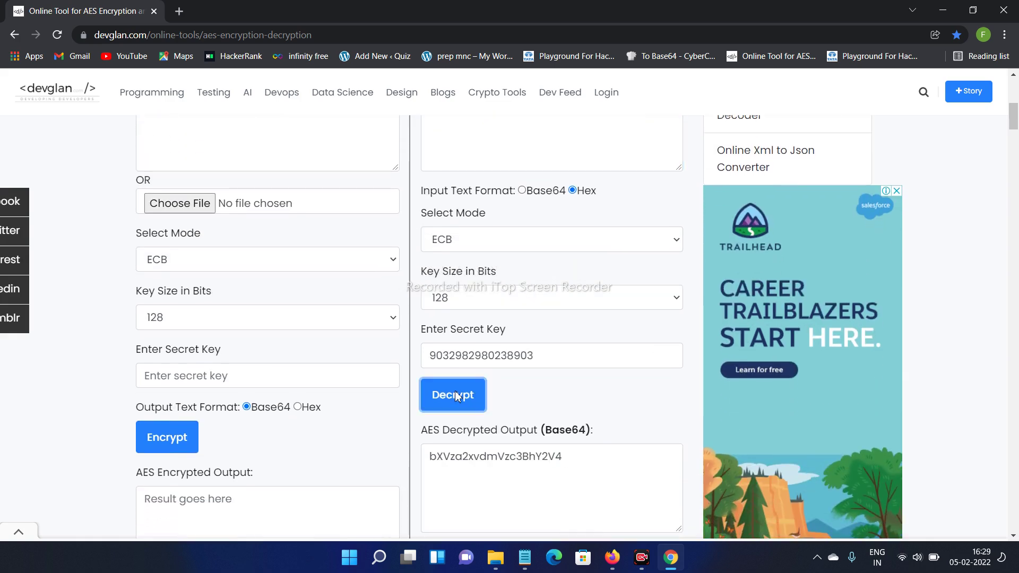
scroll(515, 466, "down", 1)
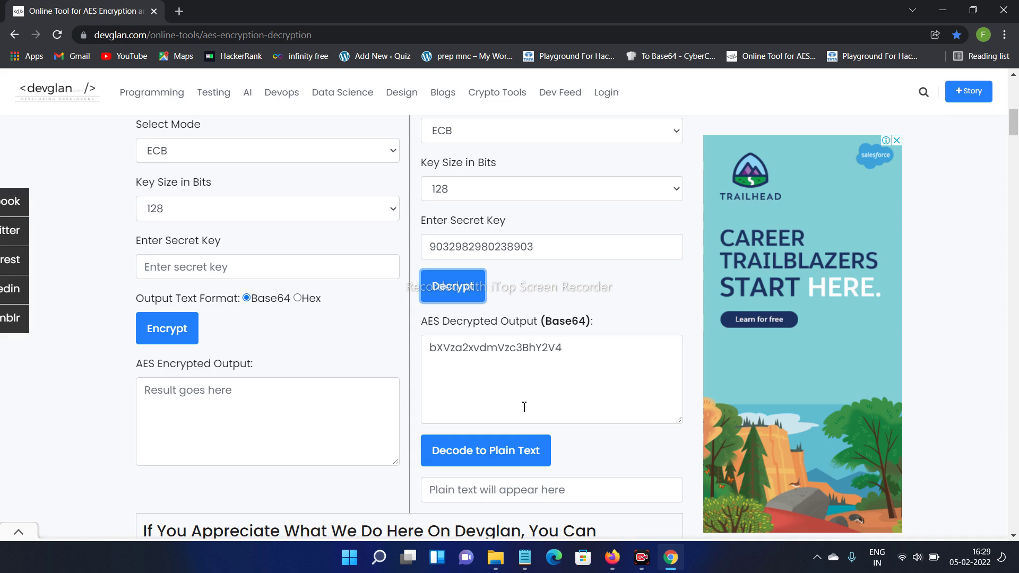
scroll(524, 406, "down", 1)
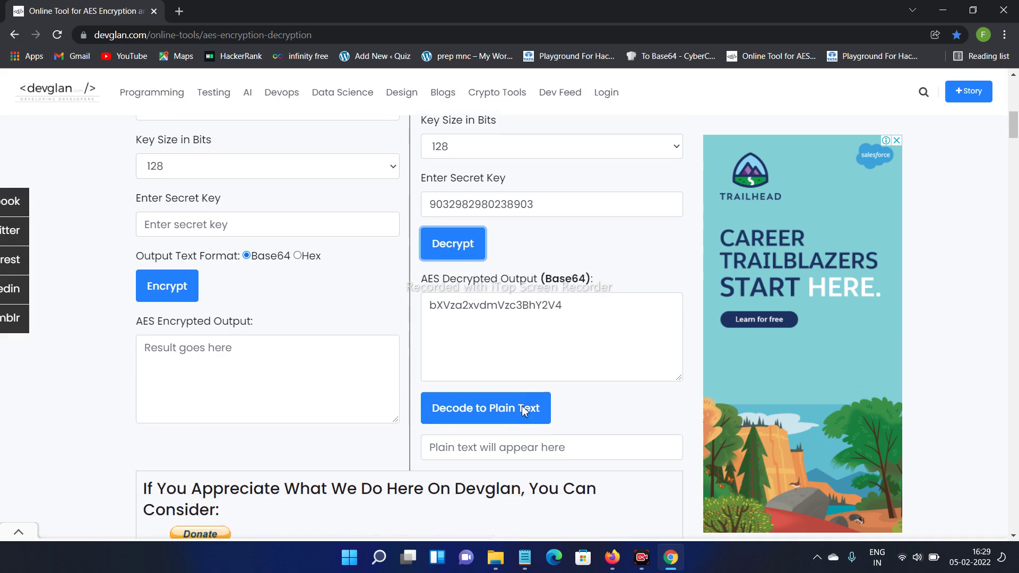
left_click(487, 408)
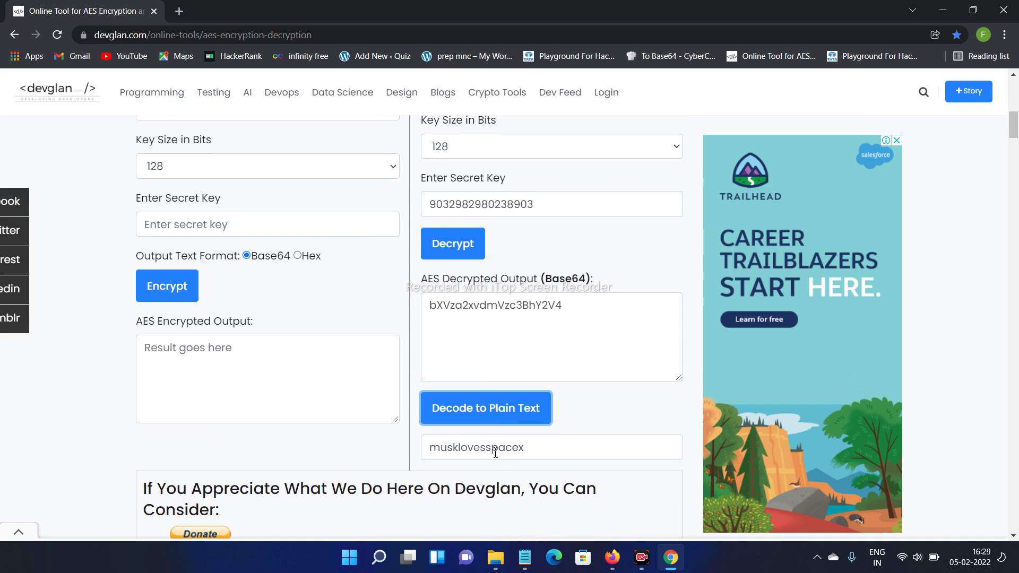
left_click_drag(432, 449, 539, 446)
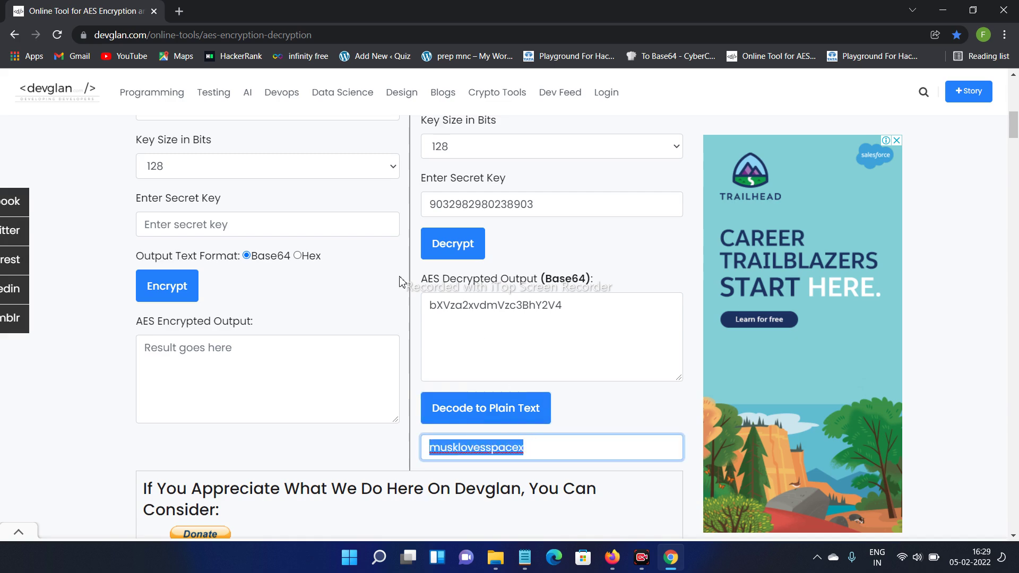
left_click(612, 557)
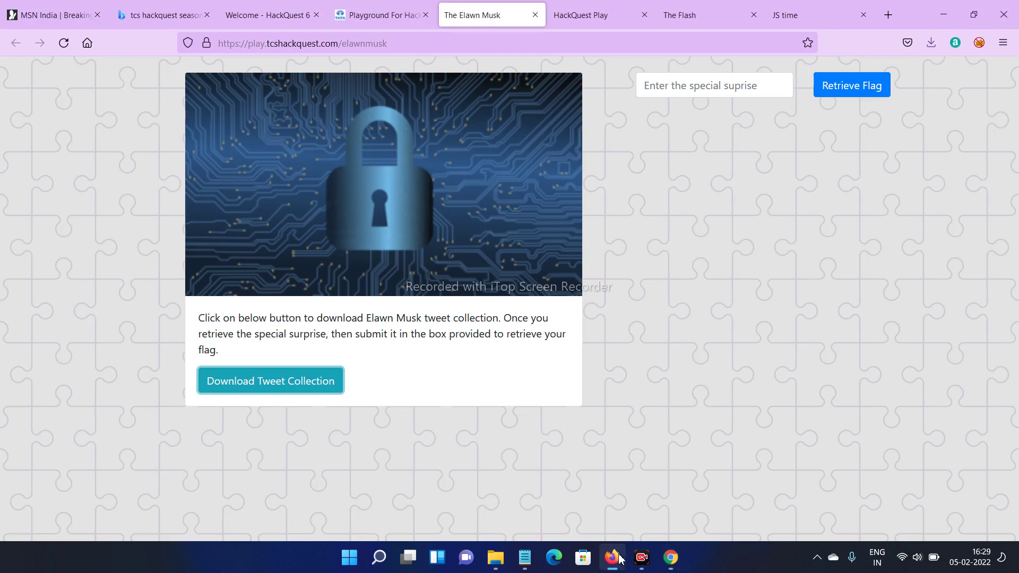
left_click(687, 90)
type("musklovesspacex")
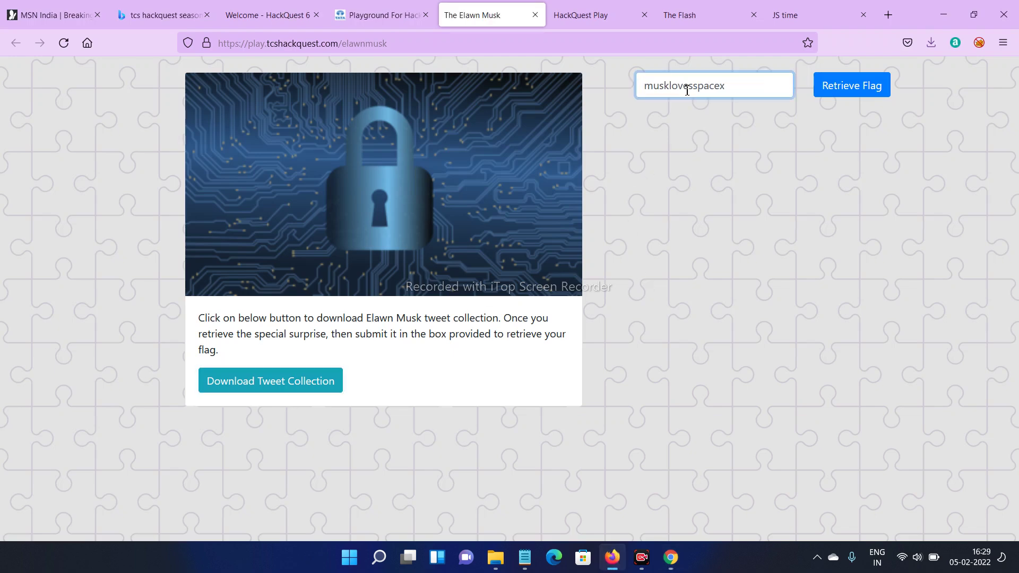
left_click(852, 102)
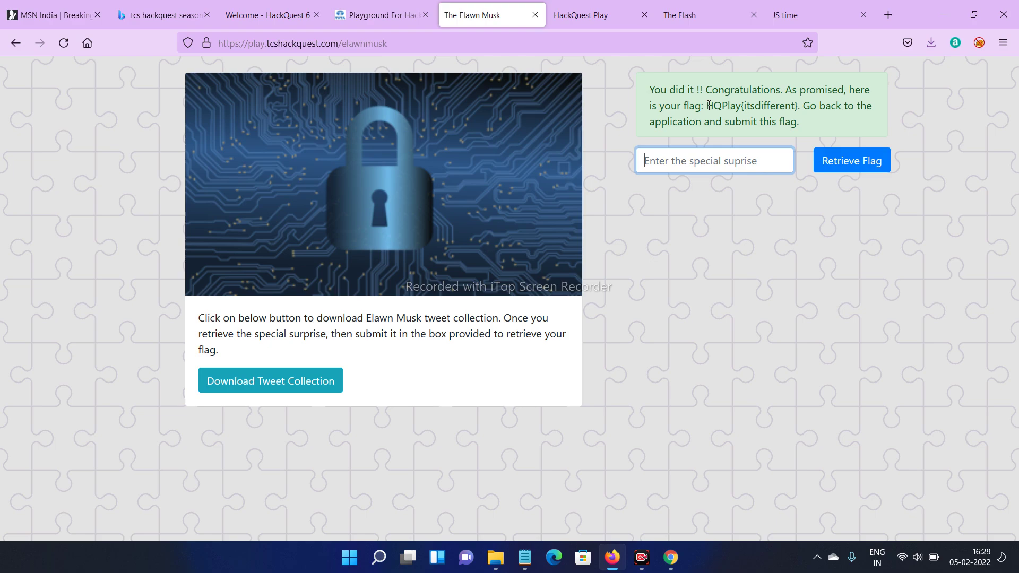
left_click_drag(707, 106, 797, 105)
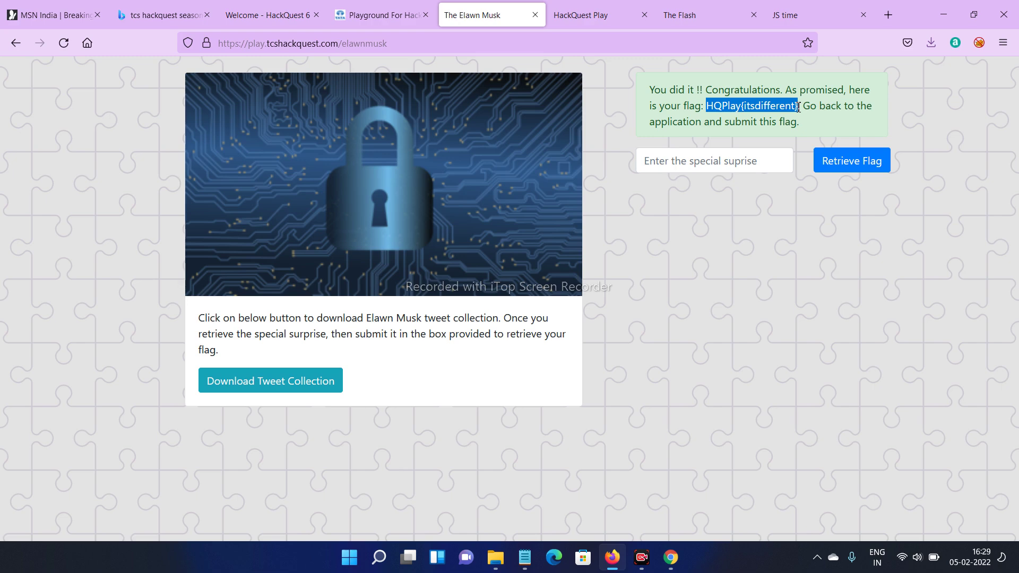
Reopen the Elawn Musk challenge, see Challenge Completed with score 500, and close its details.
left_click(396, 17)
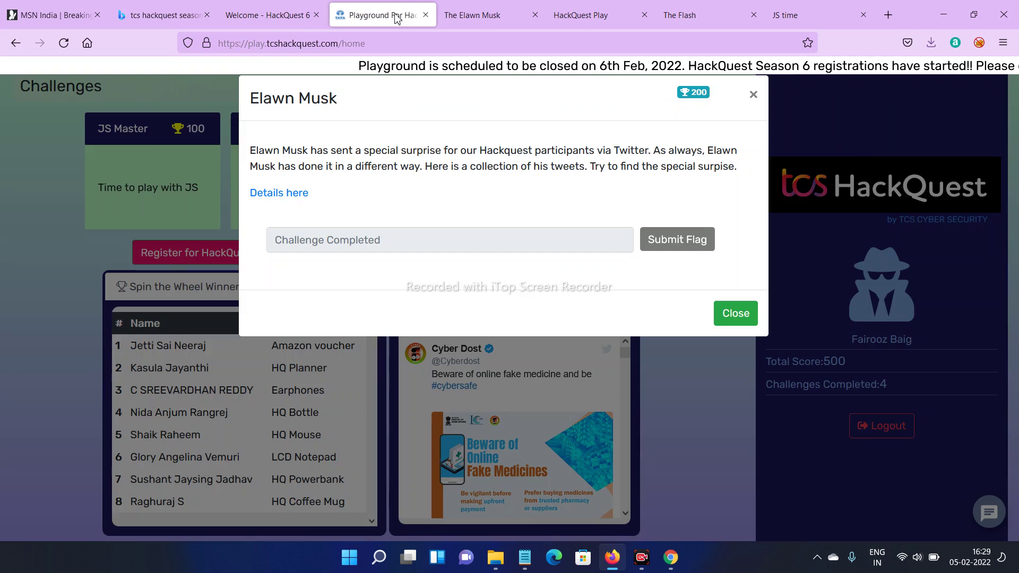
right_click(447, 250)
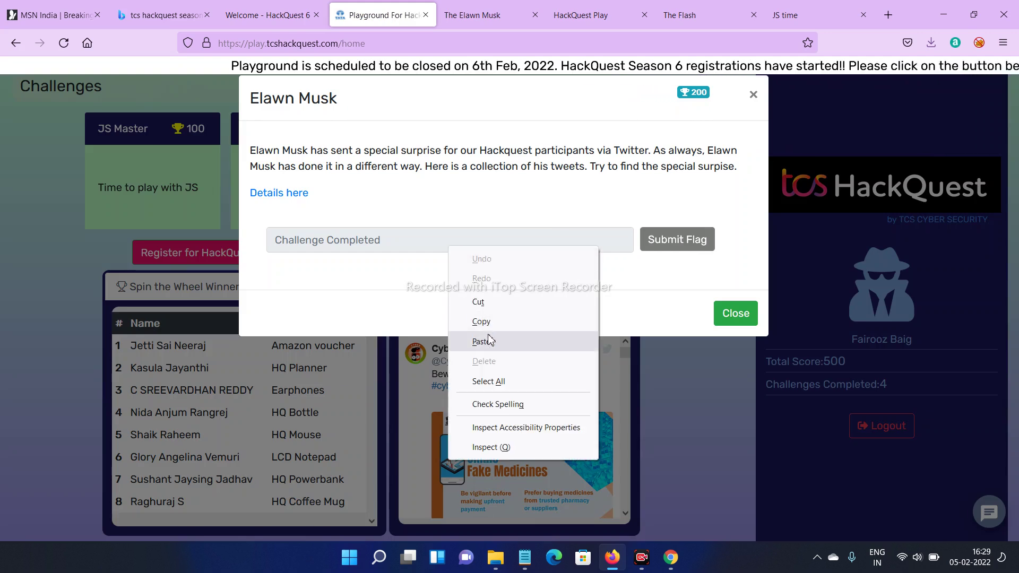
left_click(579, 312)
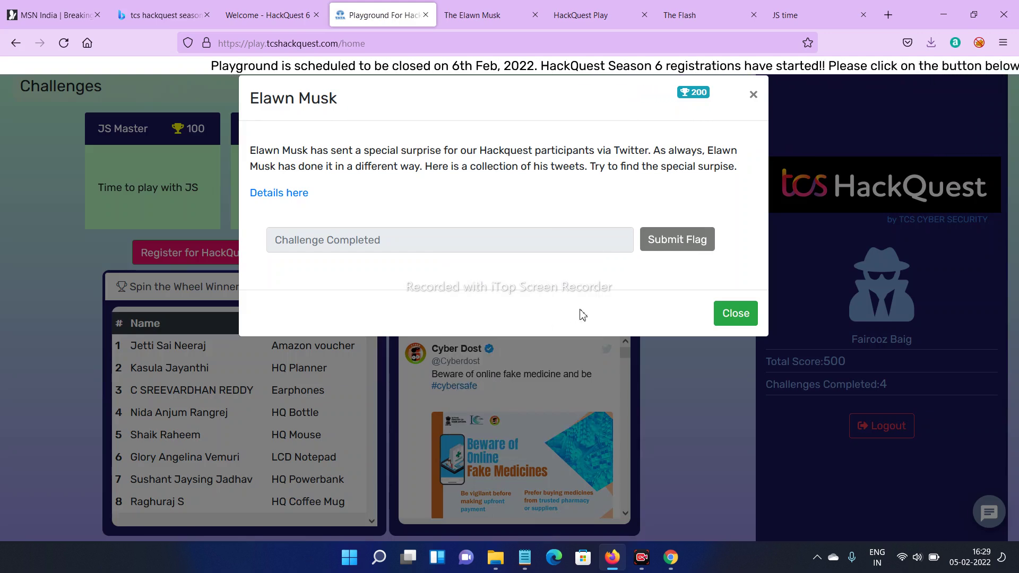
left_click(738, 318)
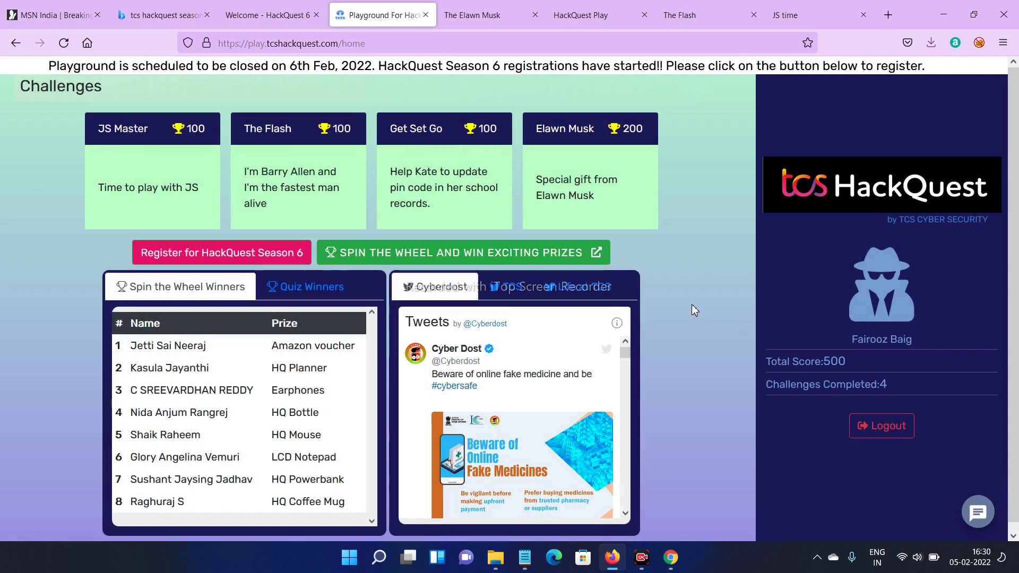